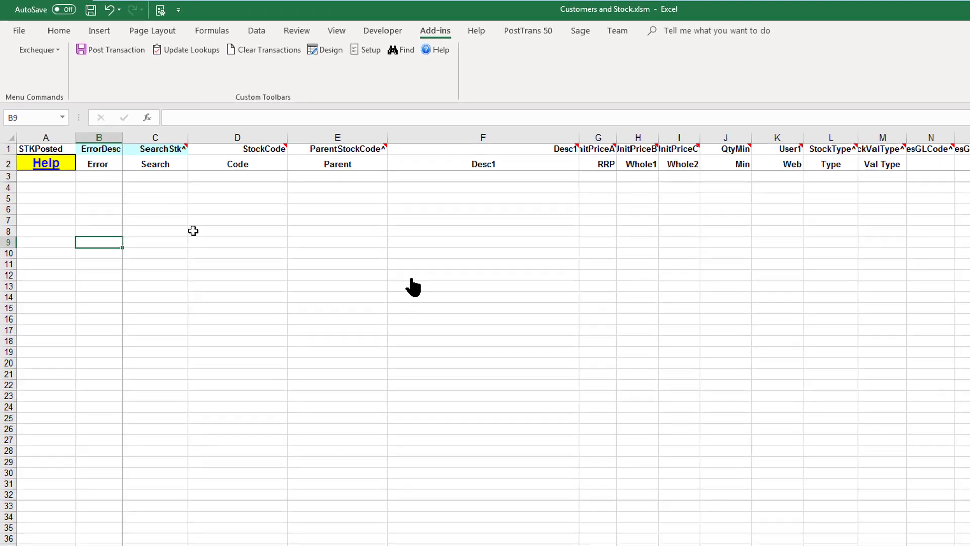
Look through the PostTrans help list of example imports and close it
left_click(429, 52)
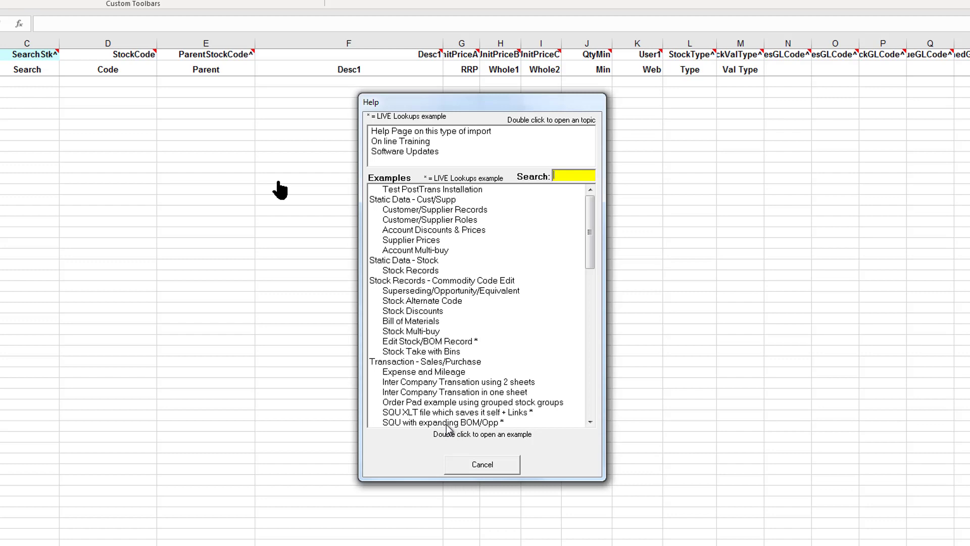
left_click(492, 468)
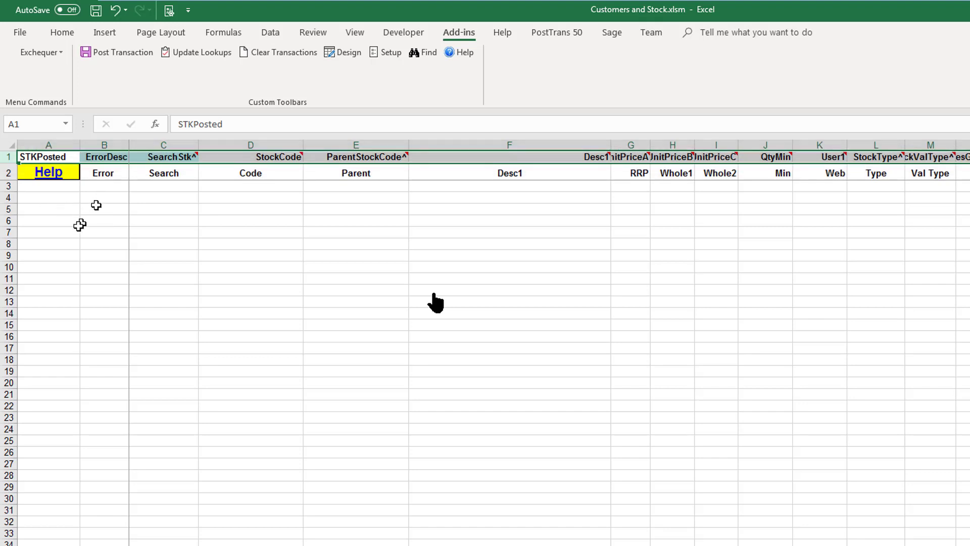
Examine the field tags in row 1 of the stock sheet, from STKPosted across to StockValType^
left_click(81, 159)
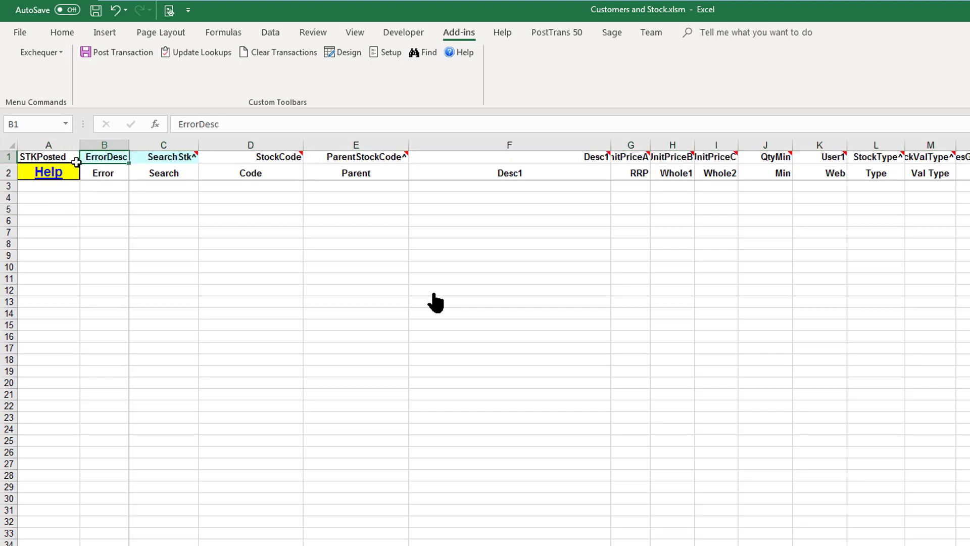
left_click(49, 160)
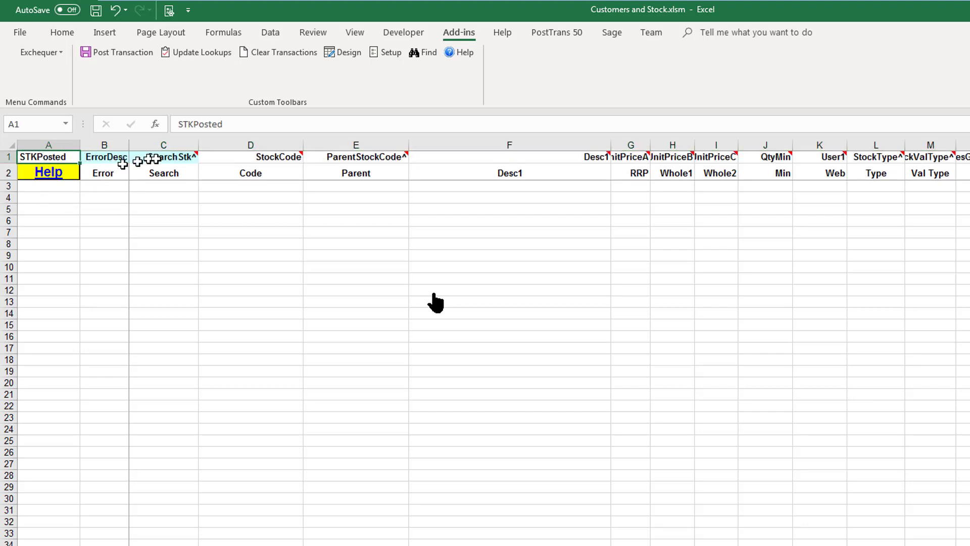
left_click(272, 160)
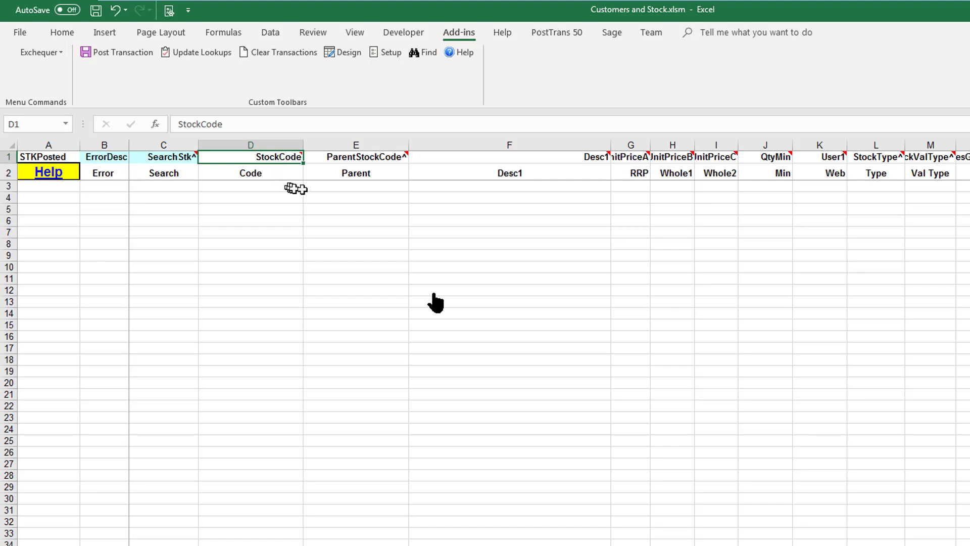
left_click(351, 161)
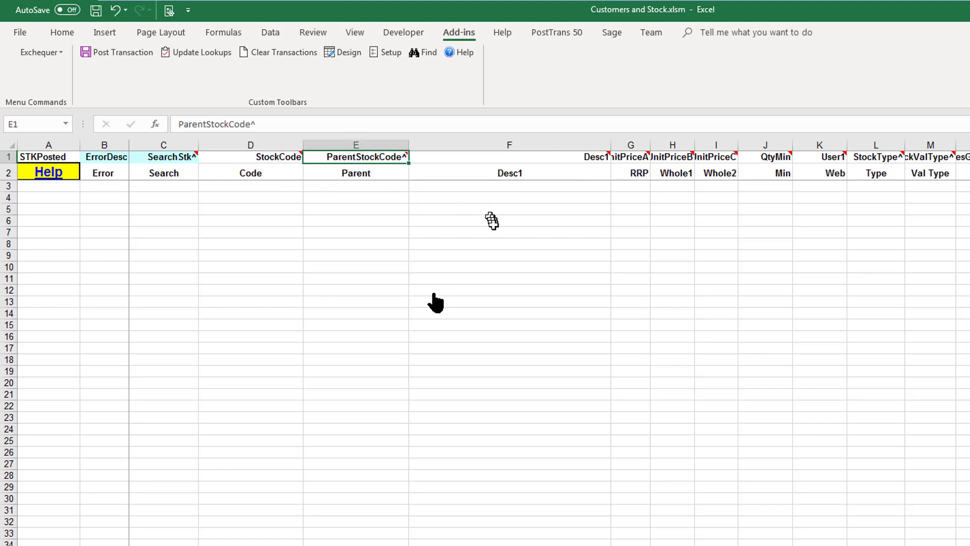
left_click(528, 173)
left_click(641, 158)
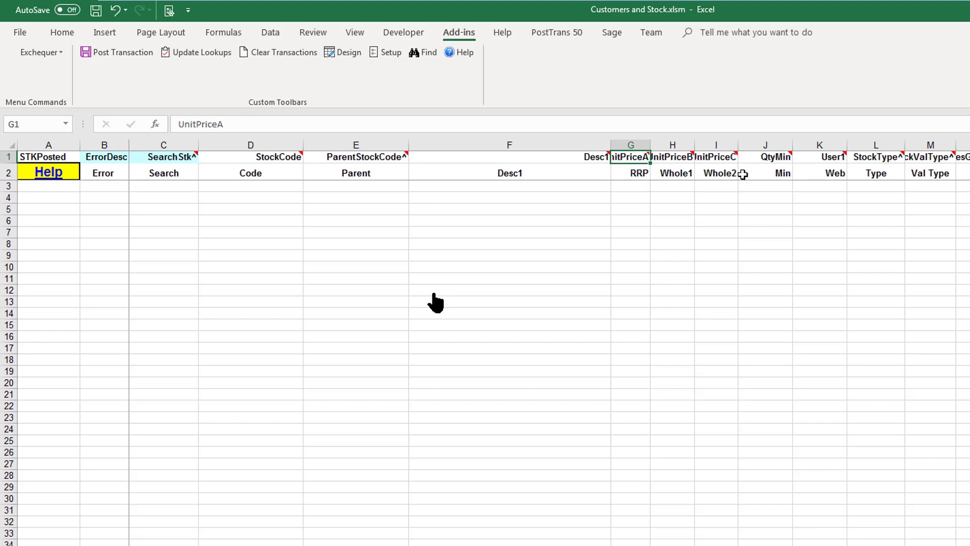
left_click(766, 158)
left_click(836, 160)
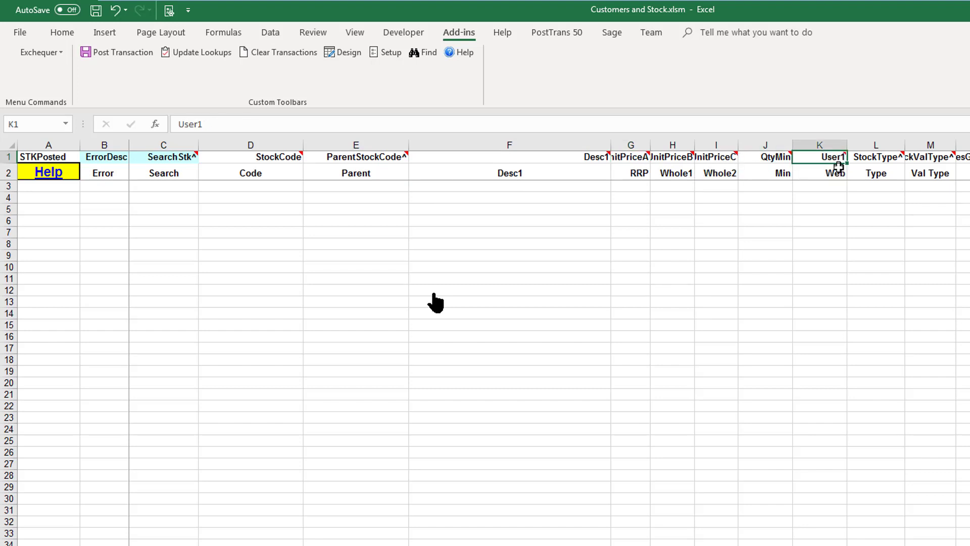
left_click(893, 158)
left_click(925, 161)
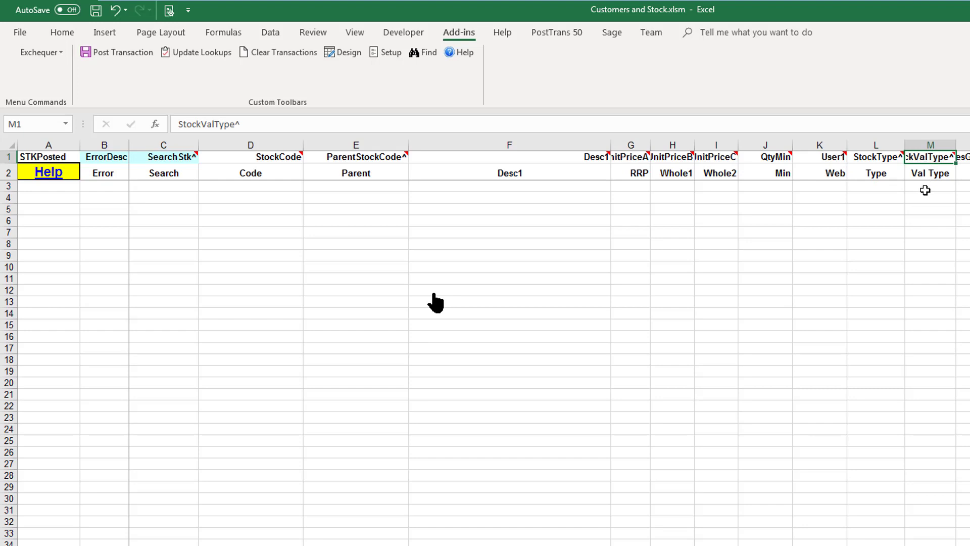
left_click(357, 157)
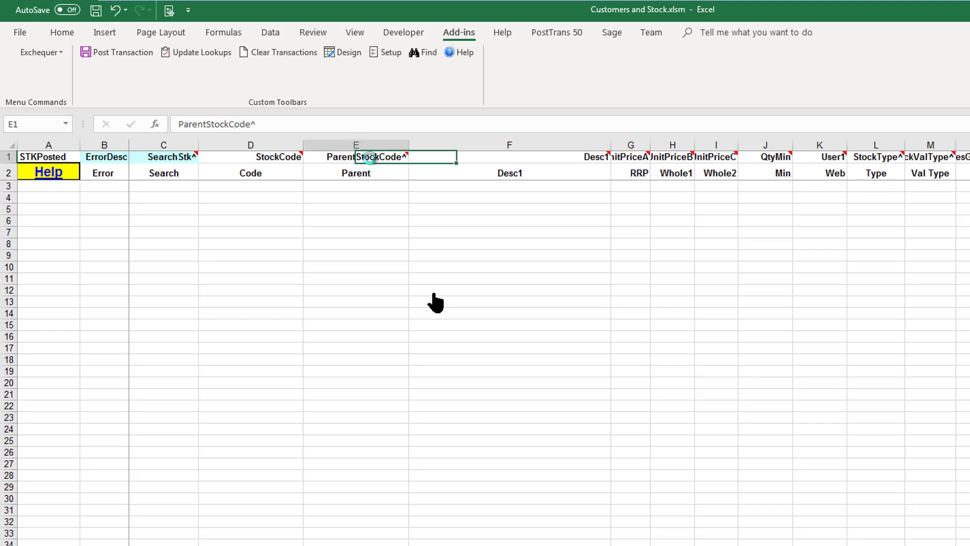
left_click(883, 158)
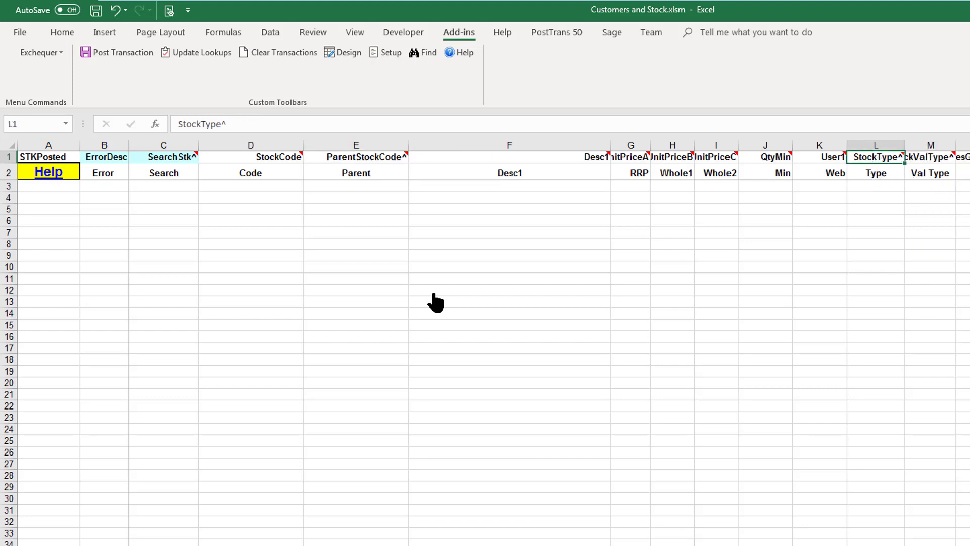
Look up stock starting with "ba" from cell C3 and load the BAT-1.5C-ALK record into row 3
left_click(158, 186)
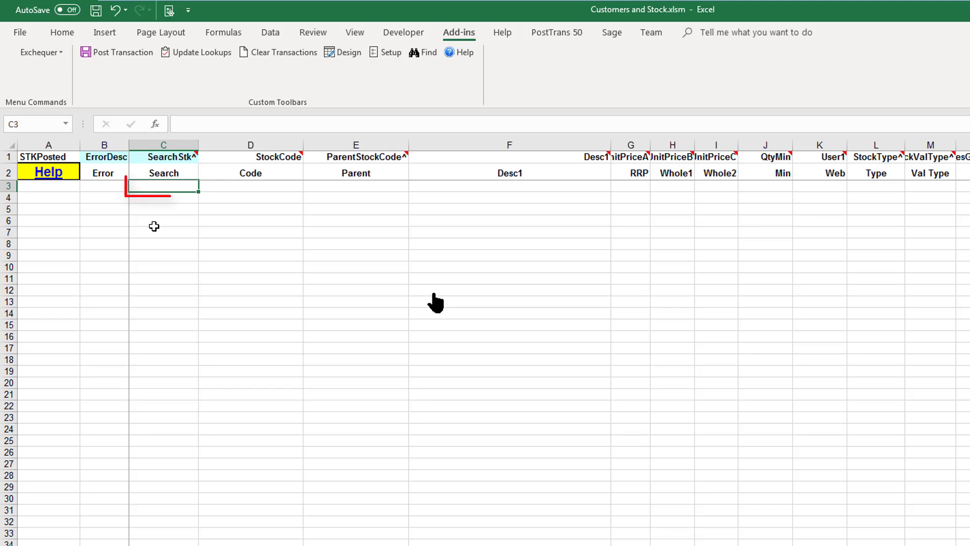
type("ba")
key("Tab")
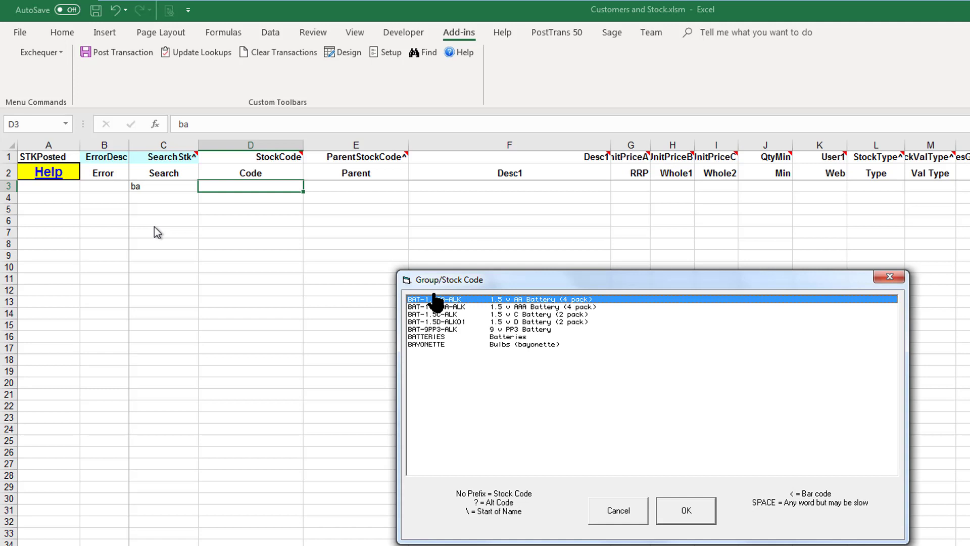
key("Down")
key("Down")
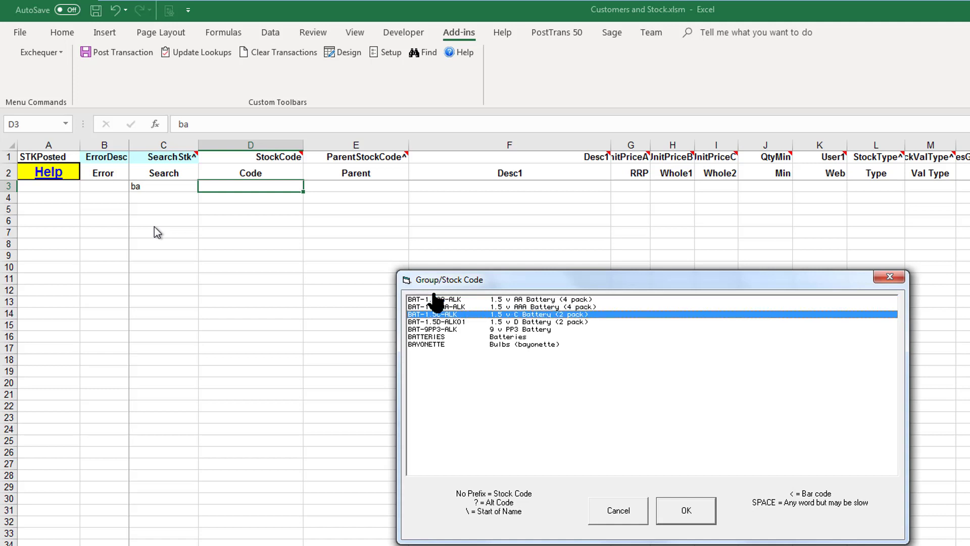
key("Return")
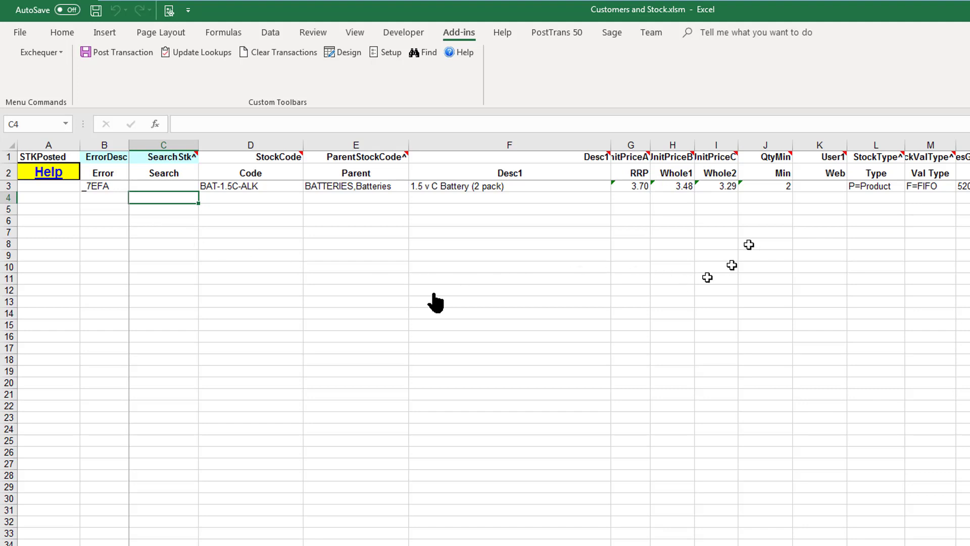
Set the minimum quantity of BAT-1.5C-ALK to 3 and its Whole1 price to 4.5
left_click(772, 190)
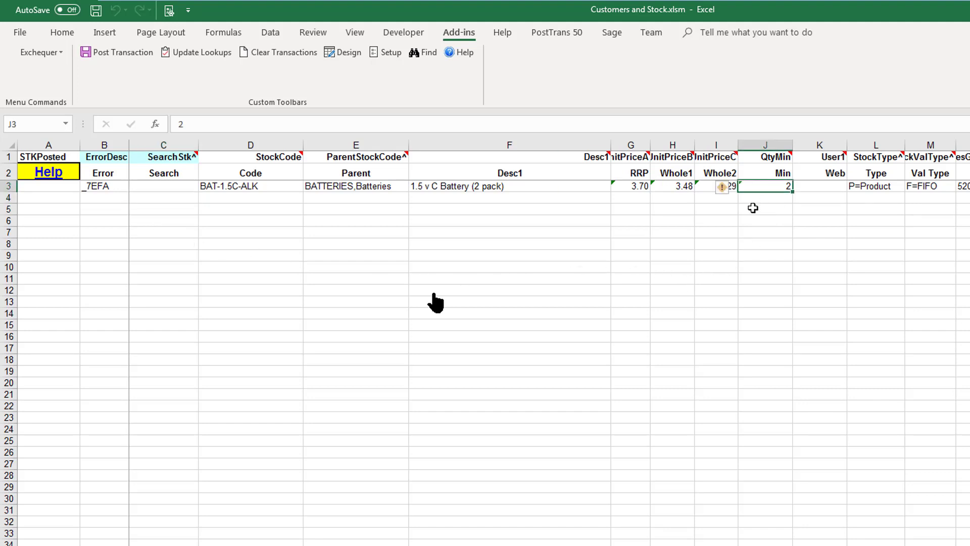
type("3")
key("Return")
key("Left")
key("Left")
key("Up")
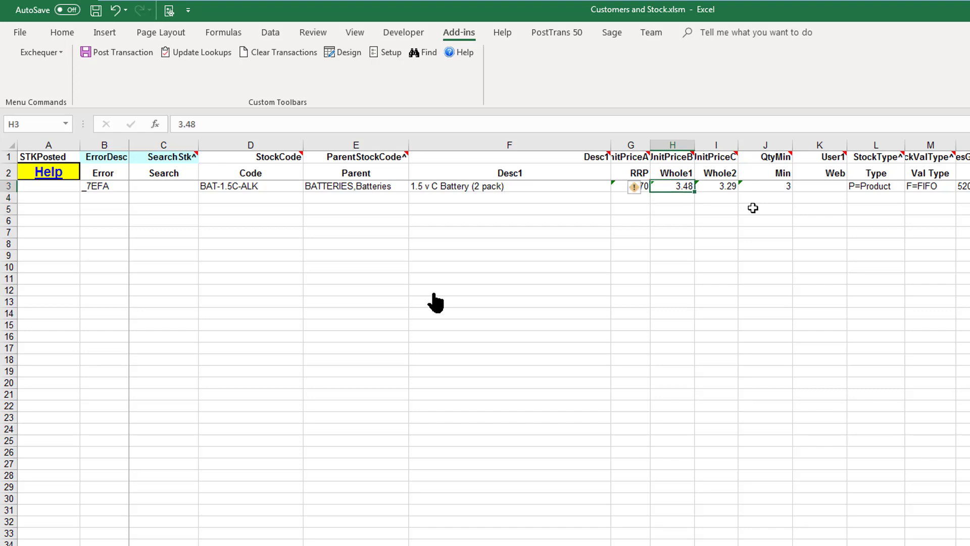
type("4.5")
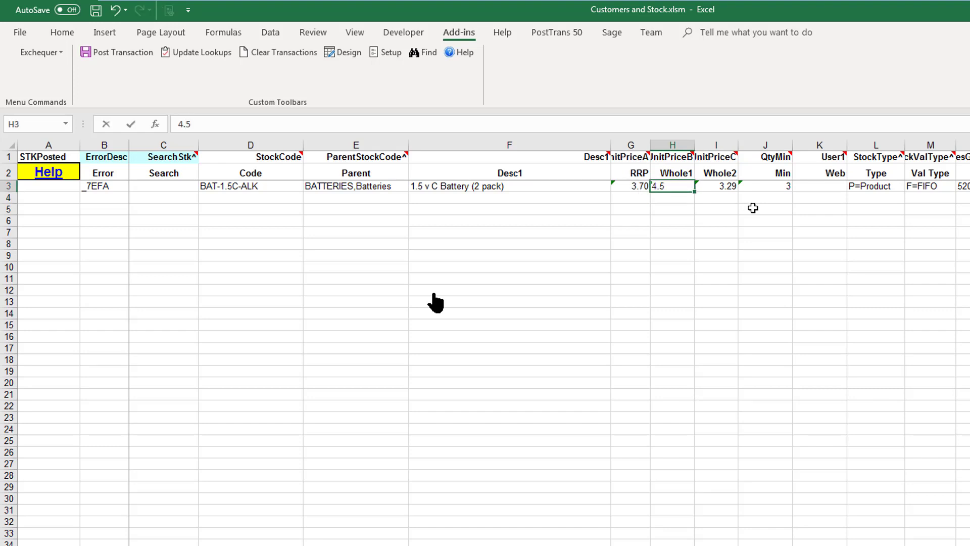
key("Return")
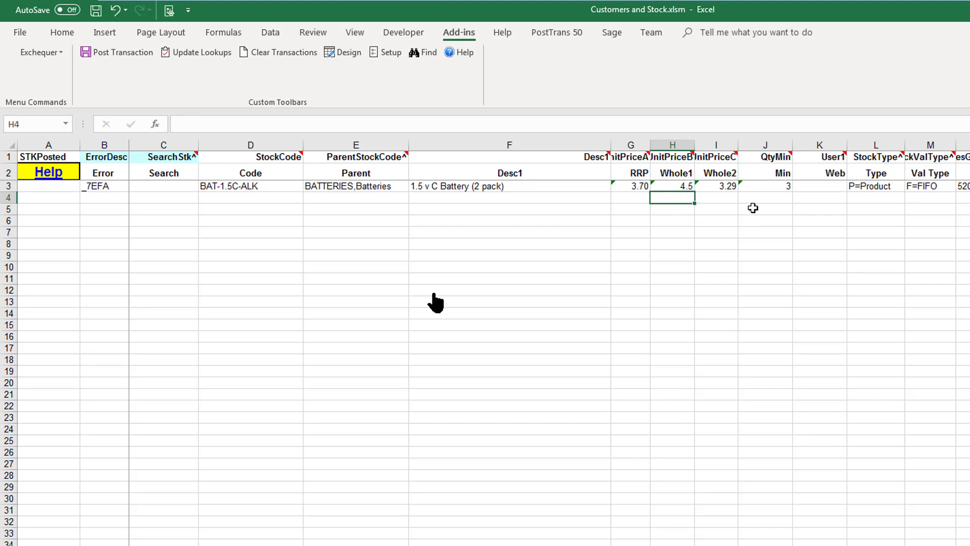
Post the edited BAT-1.5C-ALK record to Exchequer, accepting the import defaults and the warning
left_click(102, 55)
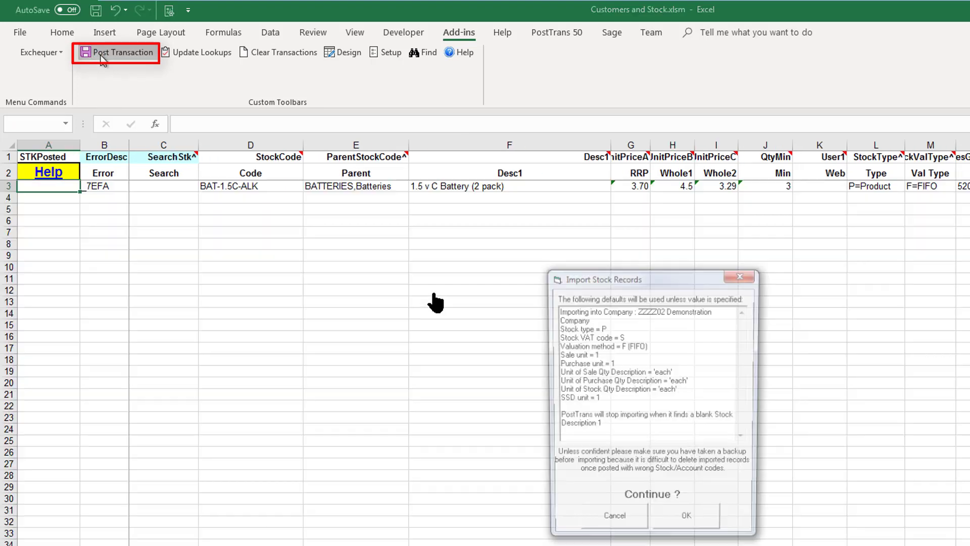
left_click(700, 531)
left_click(672, 501)
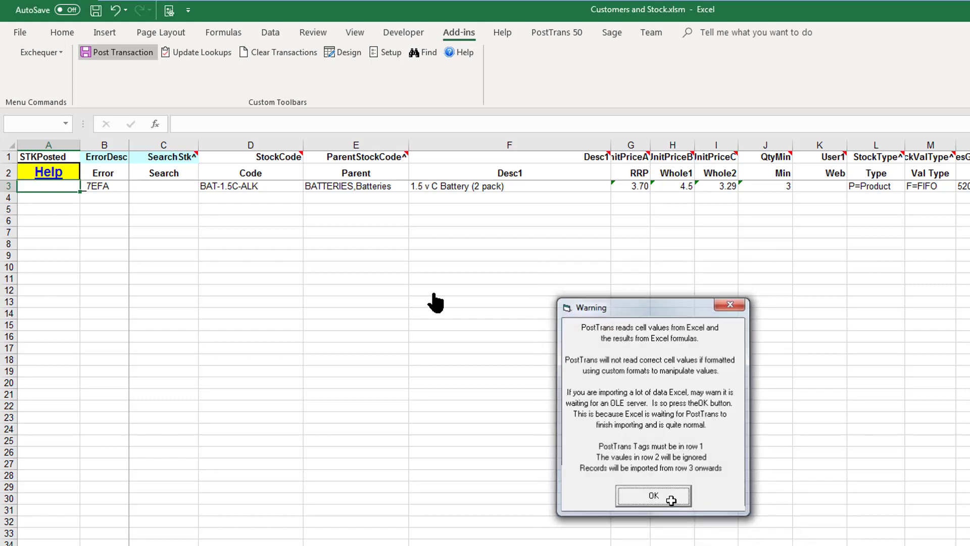
left_click(753, 454)
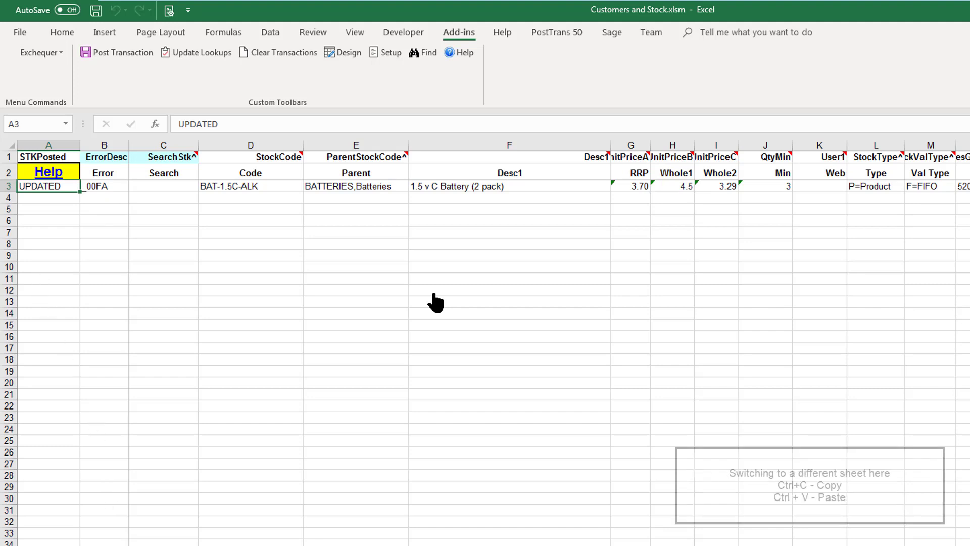
Copy the list of stock codes in E5:E18 on the other worksheet
left_click(123, 545)
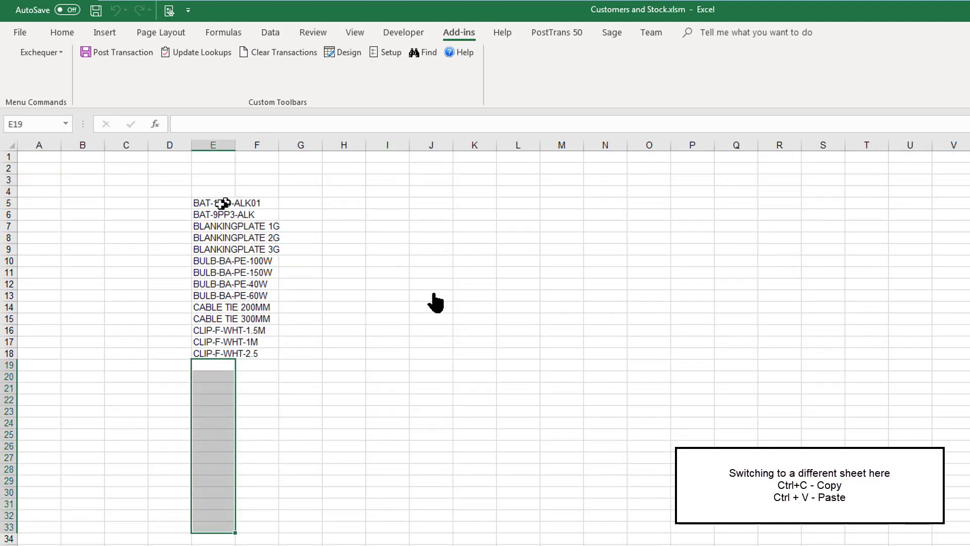
left_click_drag(223, 203, 225, 365)
key("ctrl+c")
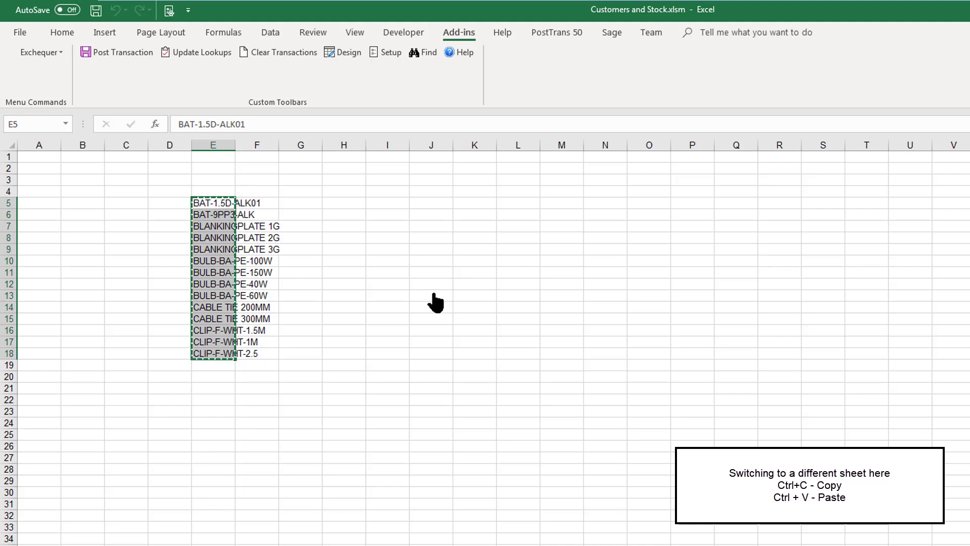
Paste the stock codes into the Search column from C3 and extract their stock data based on the SearchStk list
key("ctrl+Page_Up")
left_click(168, 188)
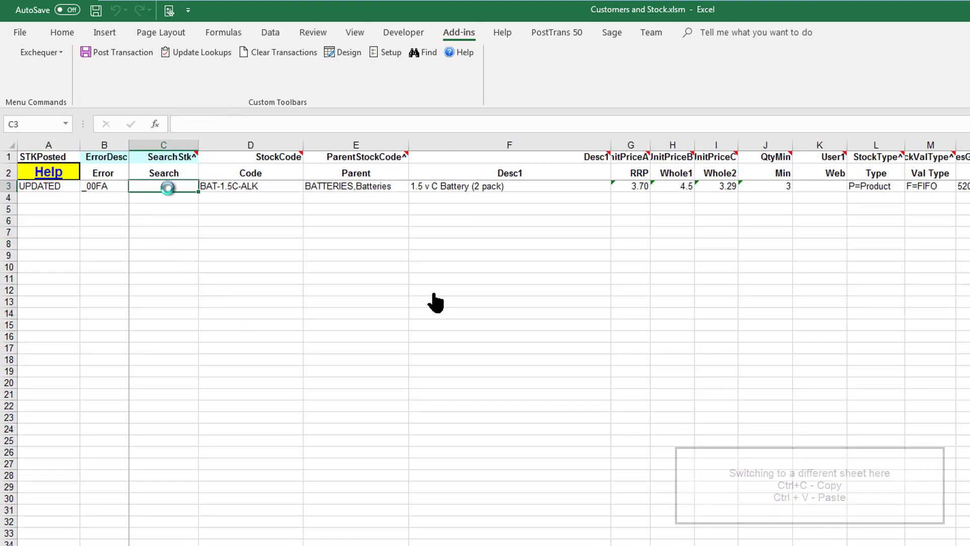
key("ctrl+v")
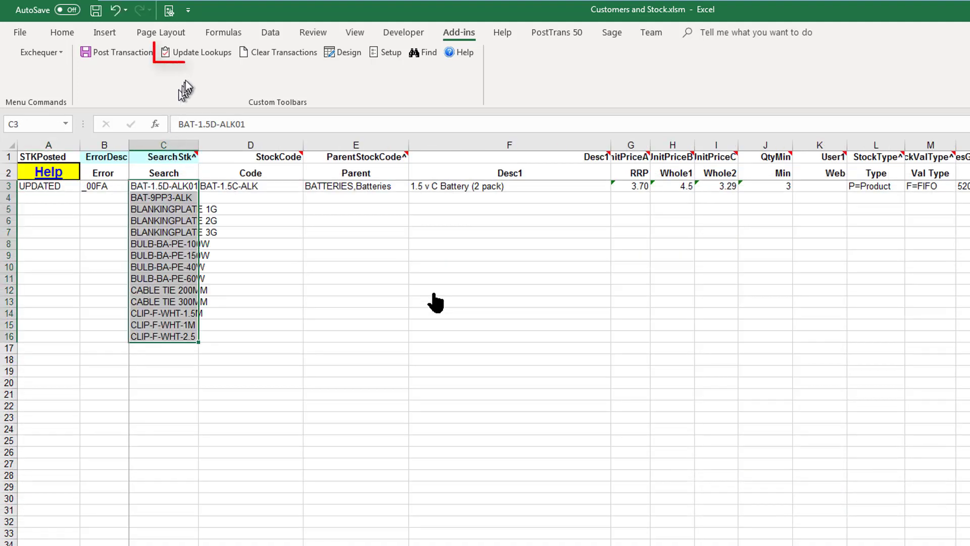
left_click(197, 52)
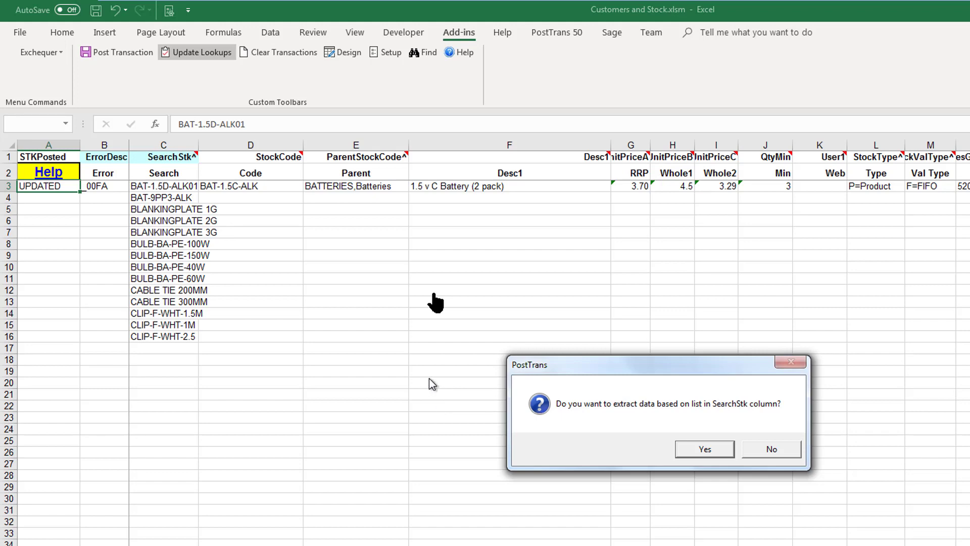
left_click(705, 448)
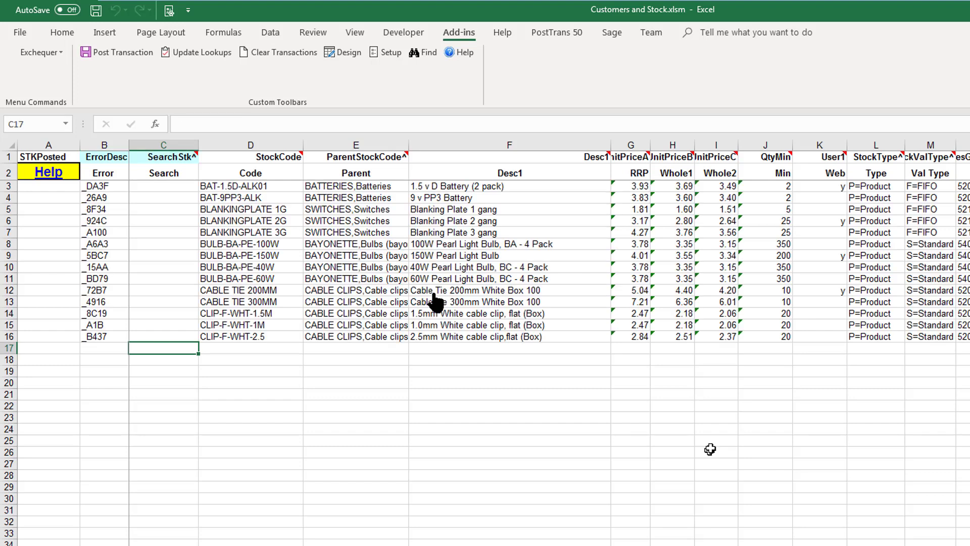
Set the Whole2 price of BULB-BA-PE-100W to 4.5
left_click(716, 246)
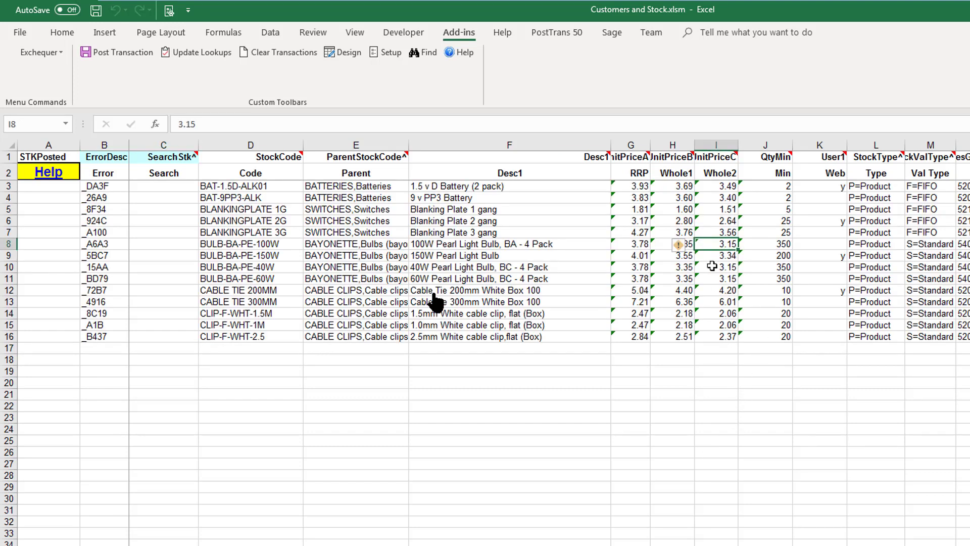
type("4.5")
key("Tab")
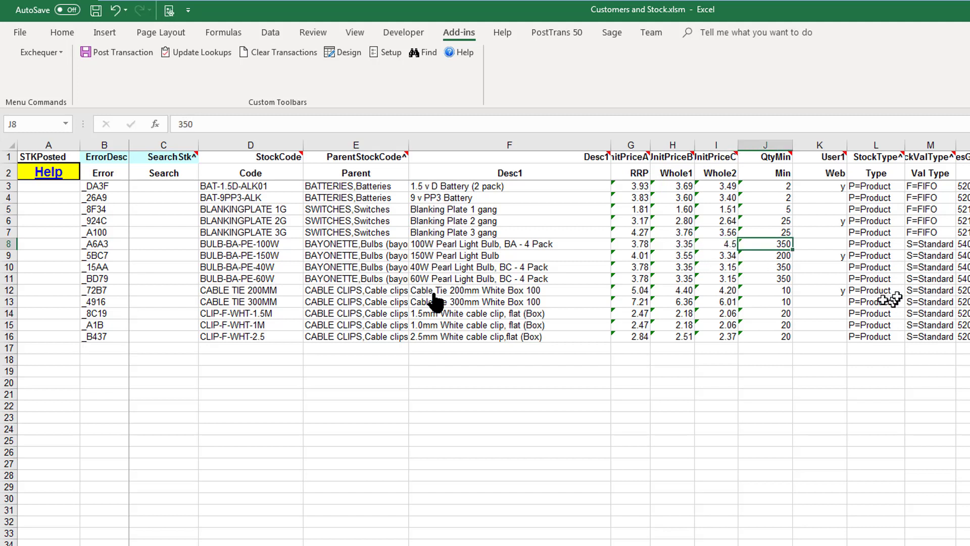
Enter y in the Web column for BULB-BA-PE-60W and CLIP-F-WHT-1.5M
left_click(823, 279)
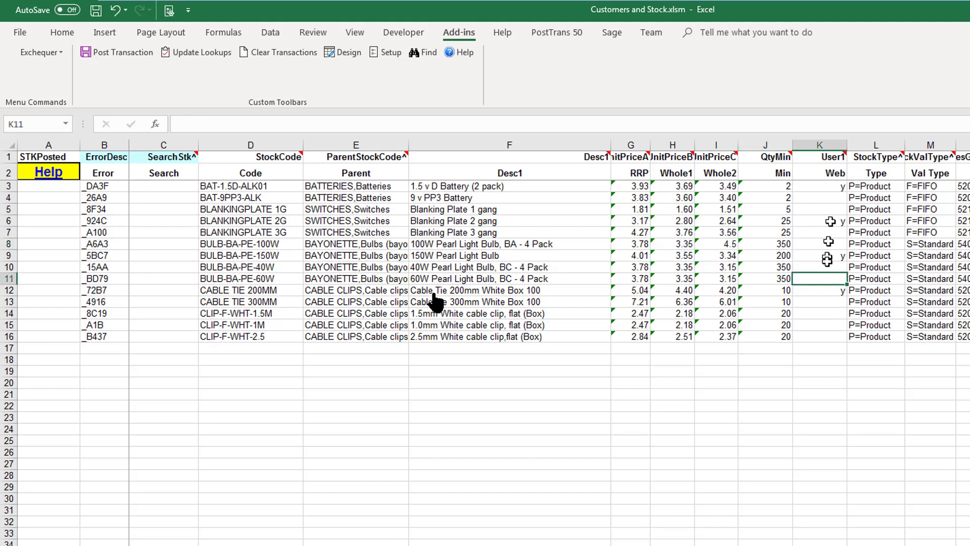
type("y")
key("Return")
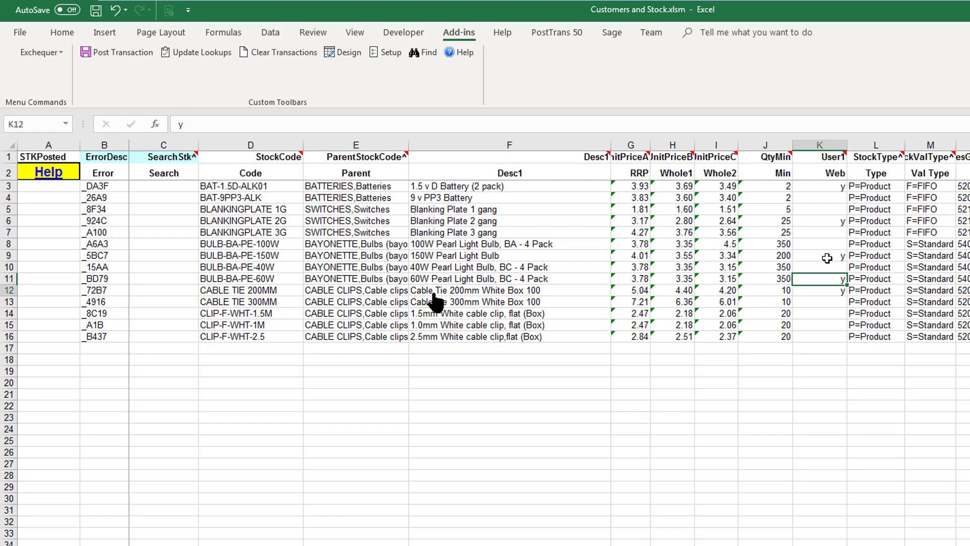
key("Return")
key("Return")
type("y")
key("Return")
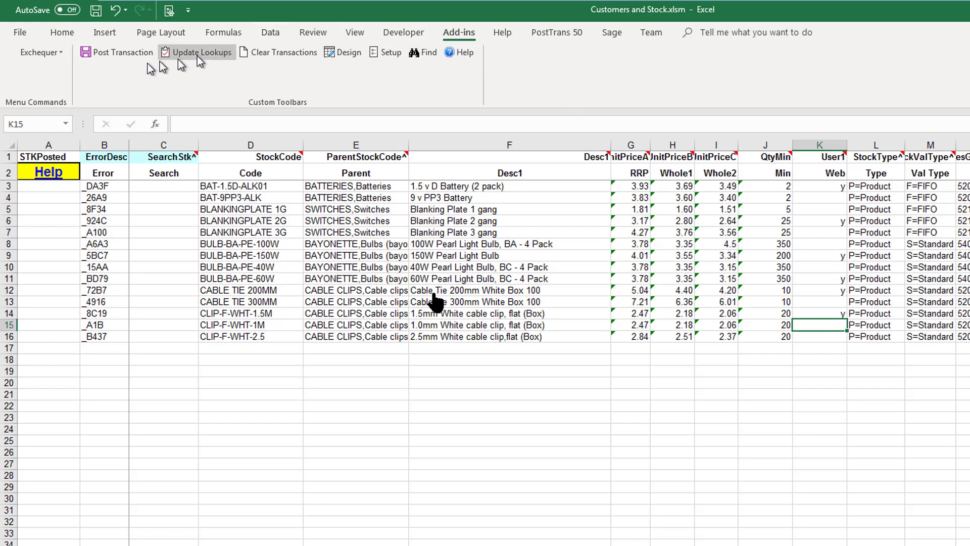
Post the edited stock records back to Exchequer, accepting the import defaults and the warning
left_click(116, 53)
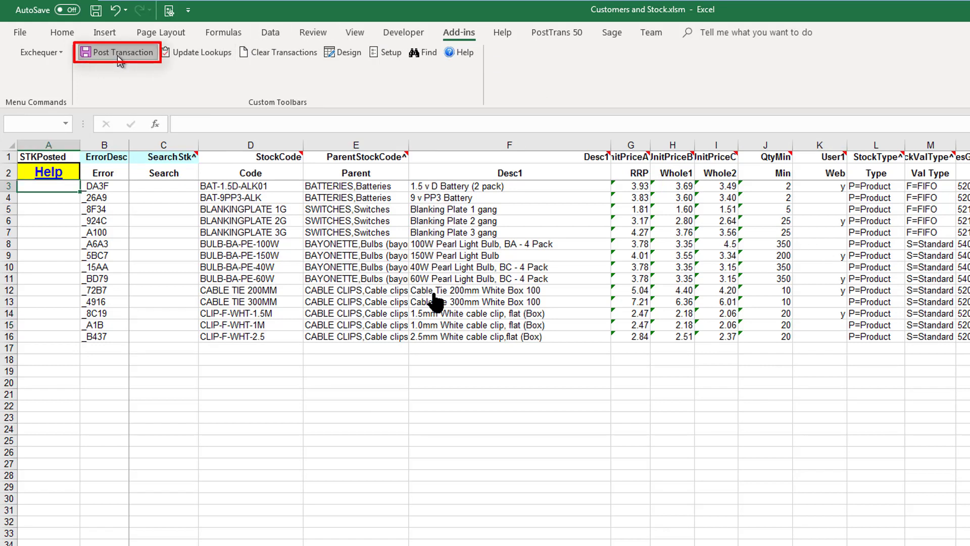
left_click(688, 528)
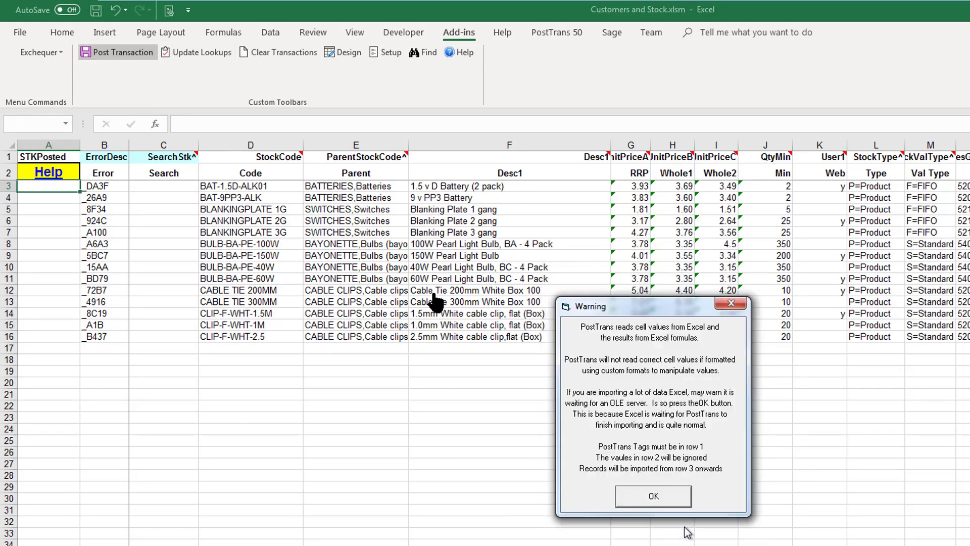
left_click(672, 499)
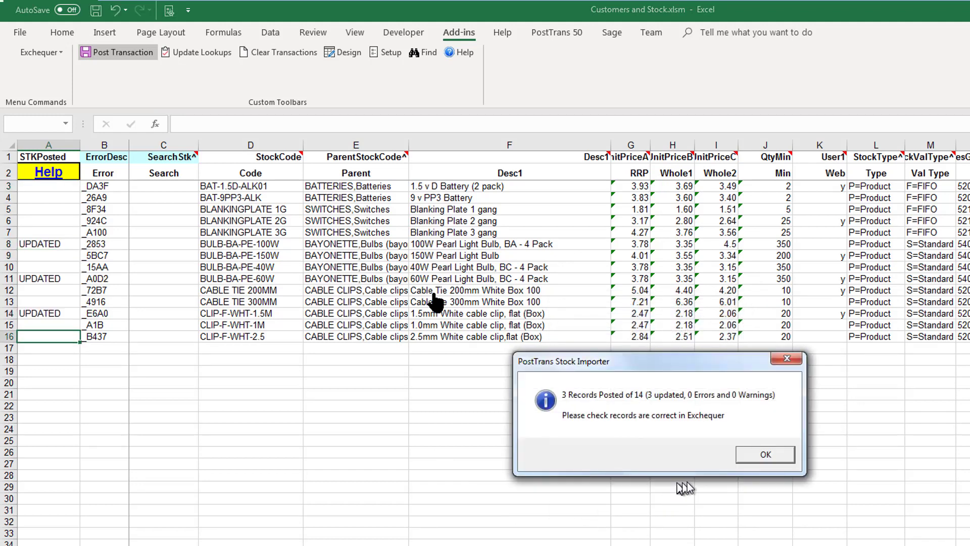
left_click(758, 456)
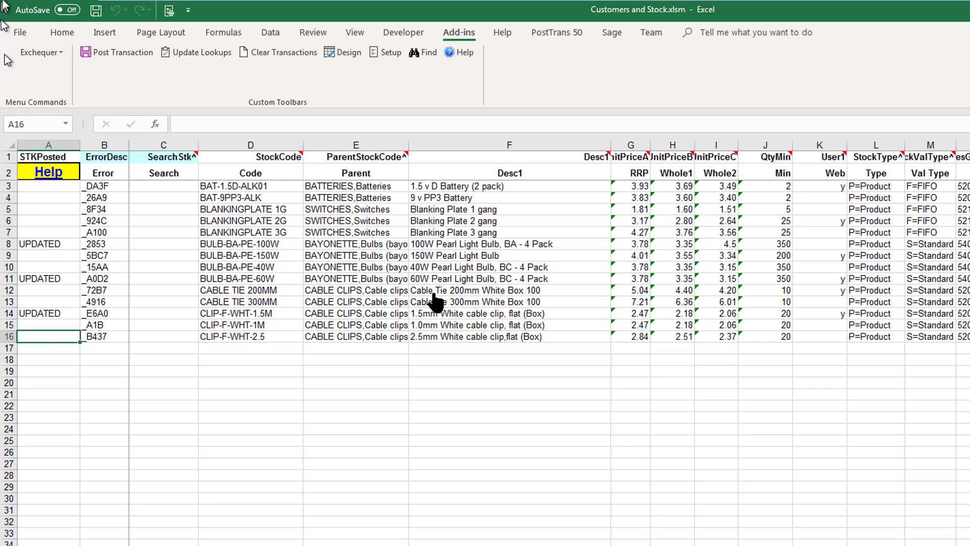
Post the same stock records to Exchequer a second time without making further edits
left_click(110, 54)
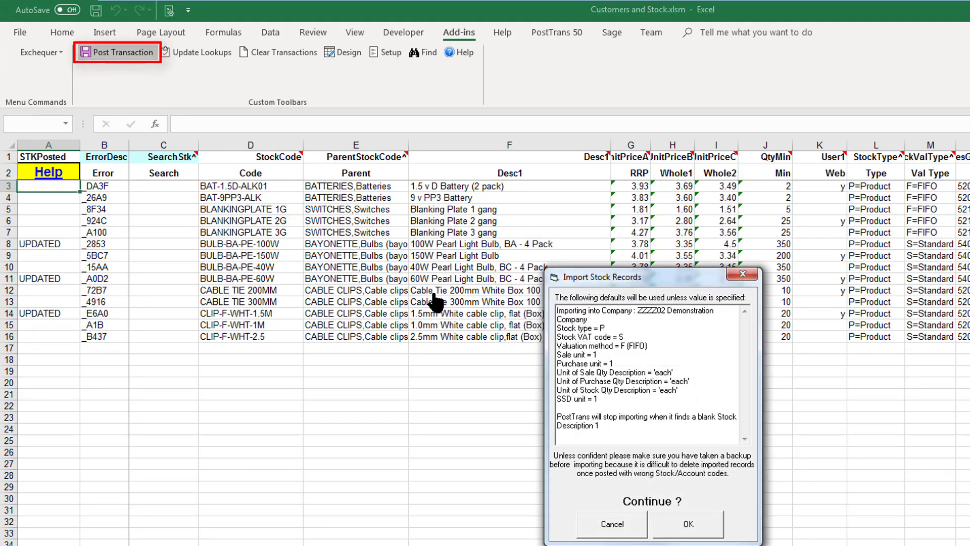
left_click(687, 520)
left_click(669, 495)
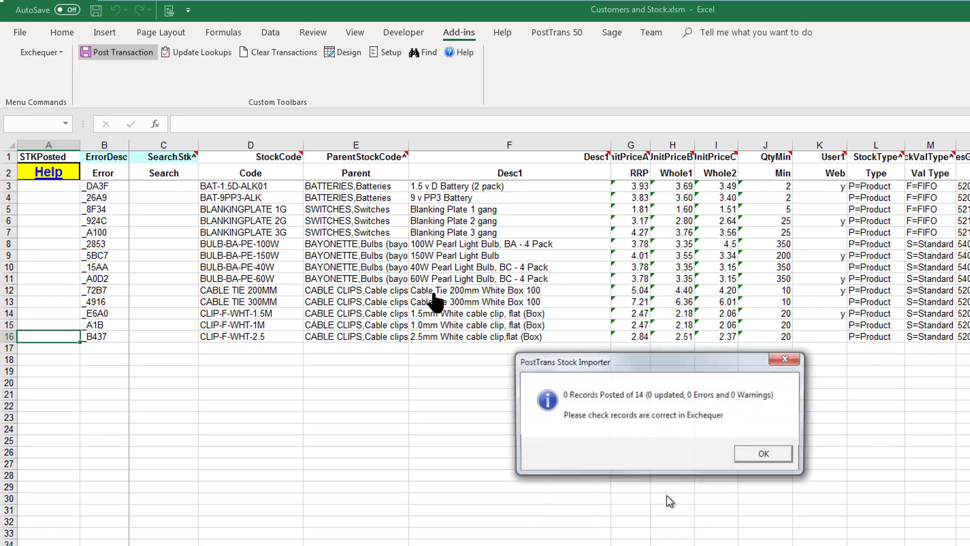
left_click(762, 453)
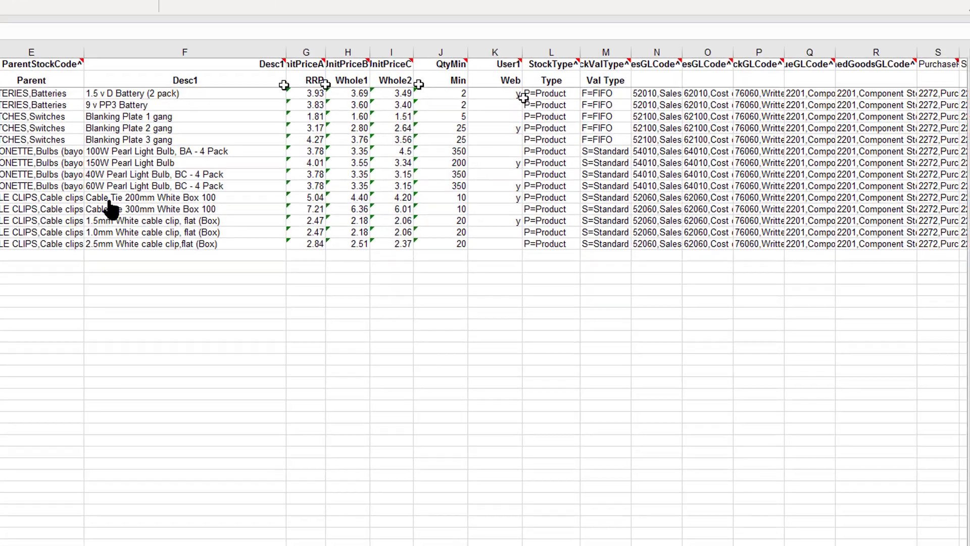
Try the Sales GL Code lookup in the empty row below the stock records
left_click(70, 65)
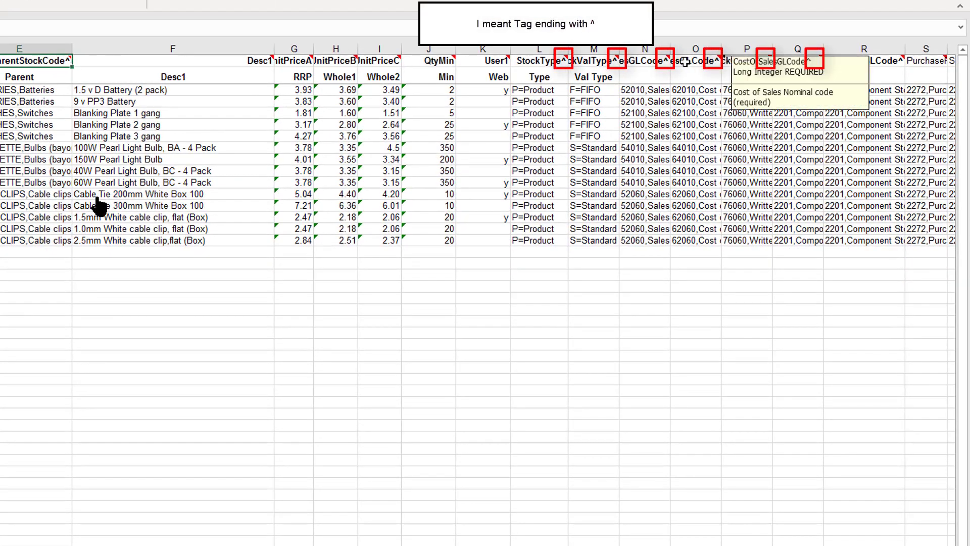
left_click(635, 253)
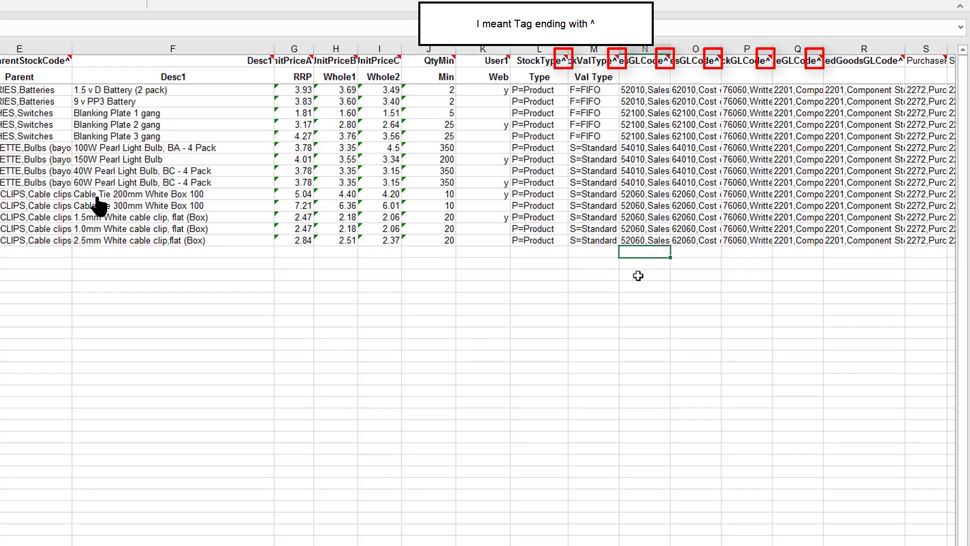
key("Tab")
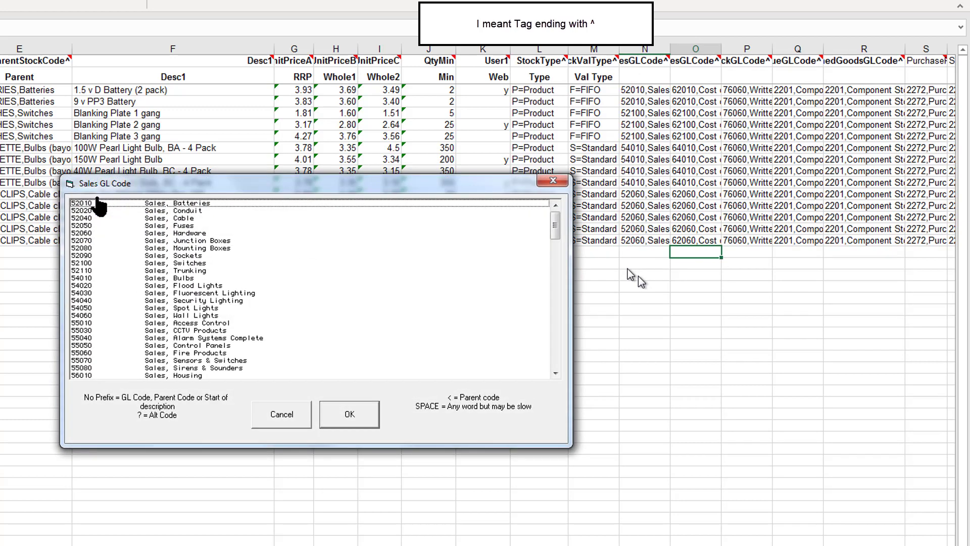
key("Down")
key("Down")
key("Down")
key("Return")
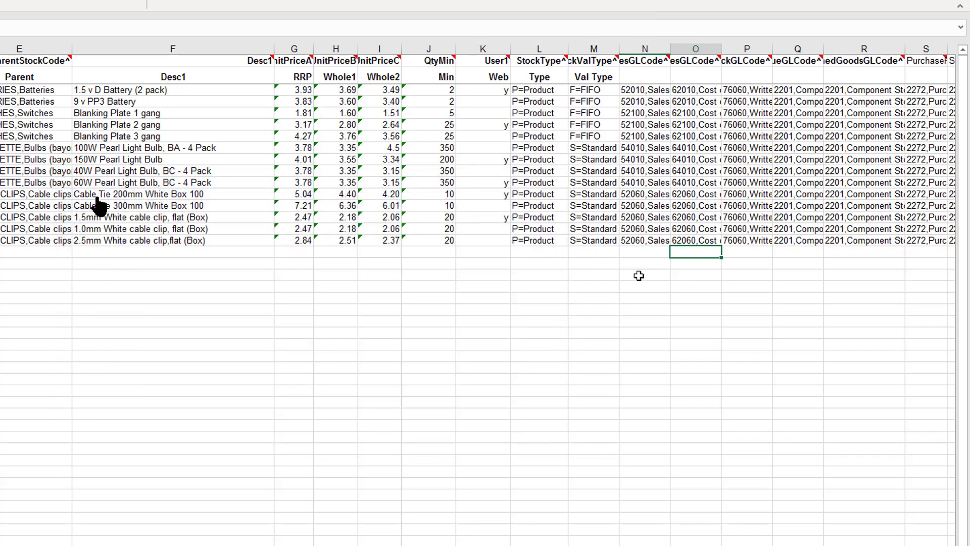
Search the Sales GL codes for sal from N17, browse the matches, and clear the cell without choosing one
left_click(642, 253)
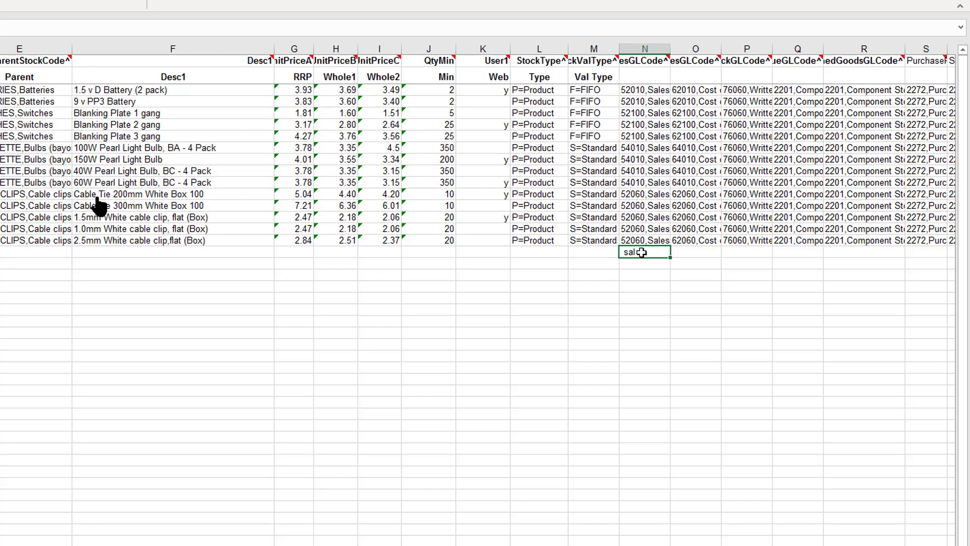
key("Return")
key("Down")
key("Down")
key("Down")
key("Down")
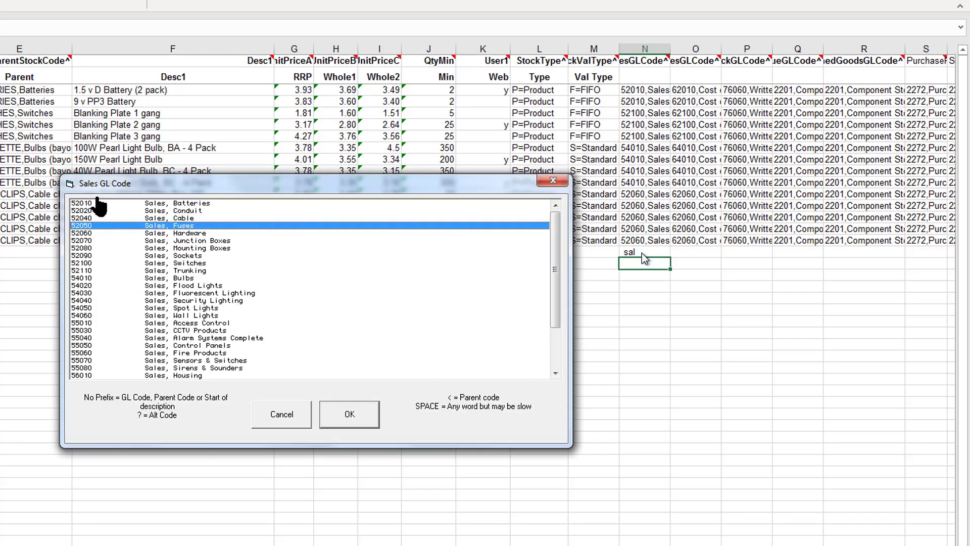
key("Down")
key("Down")
key("Down")
key("Down")
key("Down")
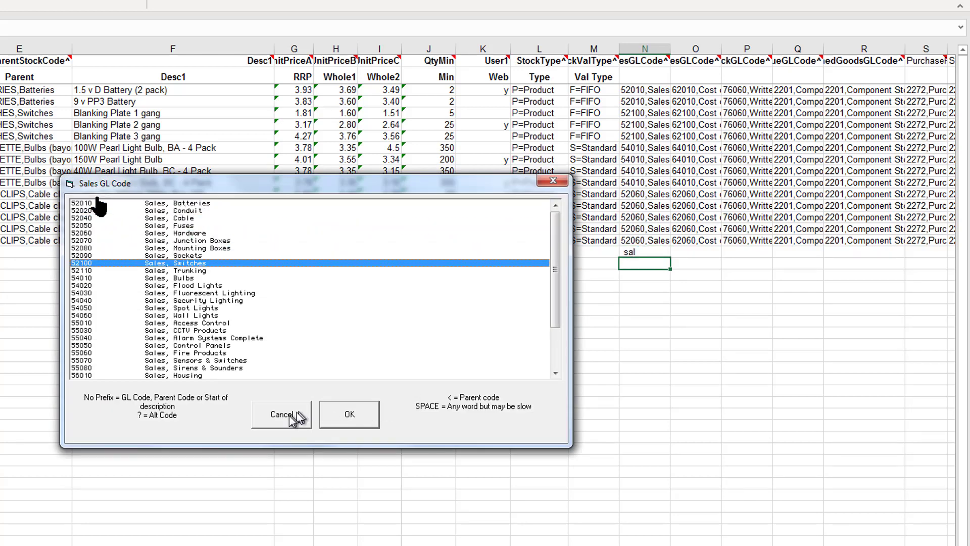
left_click(292, 418)
left_click(643, 251)
key("Delete")
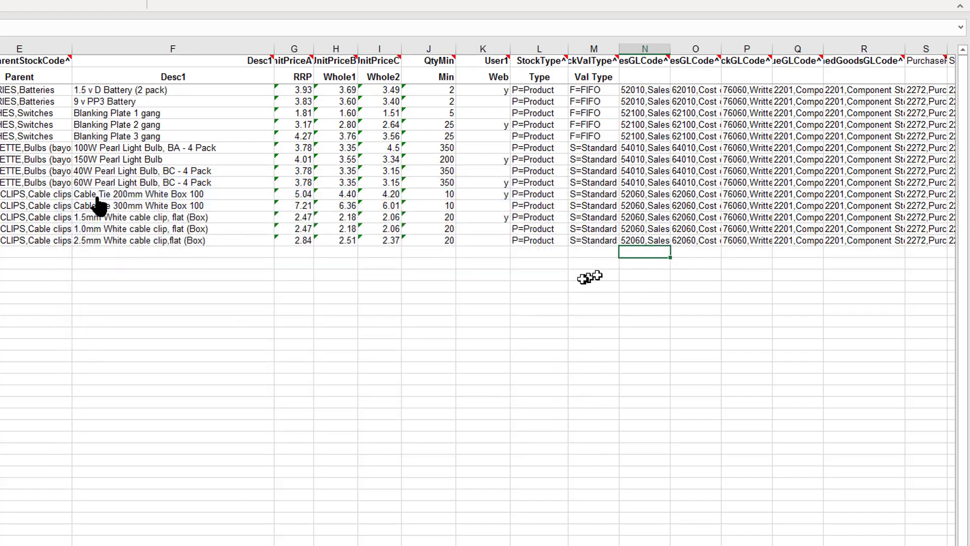
left_click(601, 231)
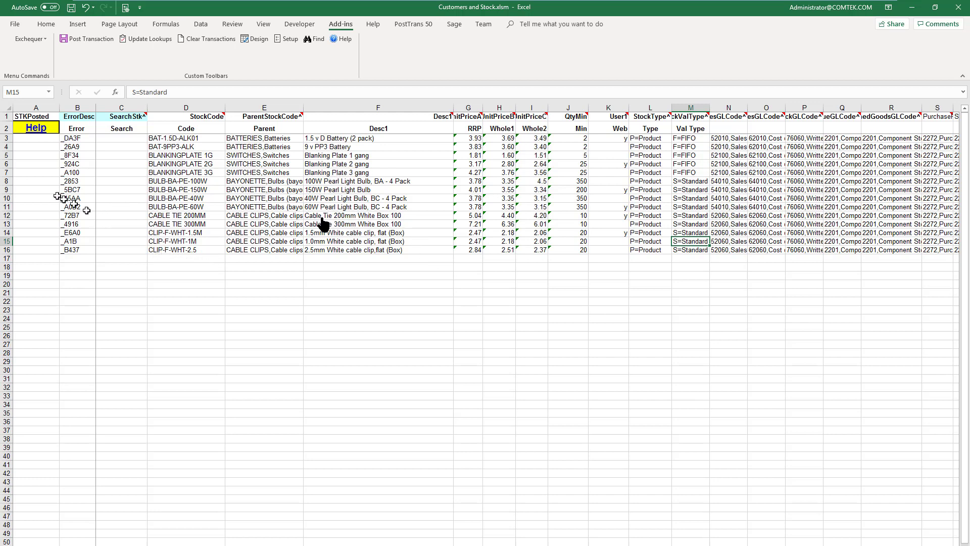
Copy the four BULB-BA-PE rows, 8 to 11, and paste them from row 17
left_click_drag(6, 180, 6, 208)
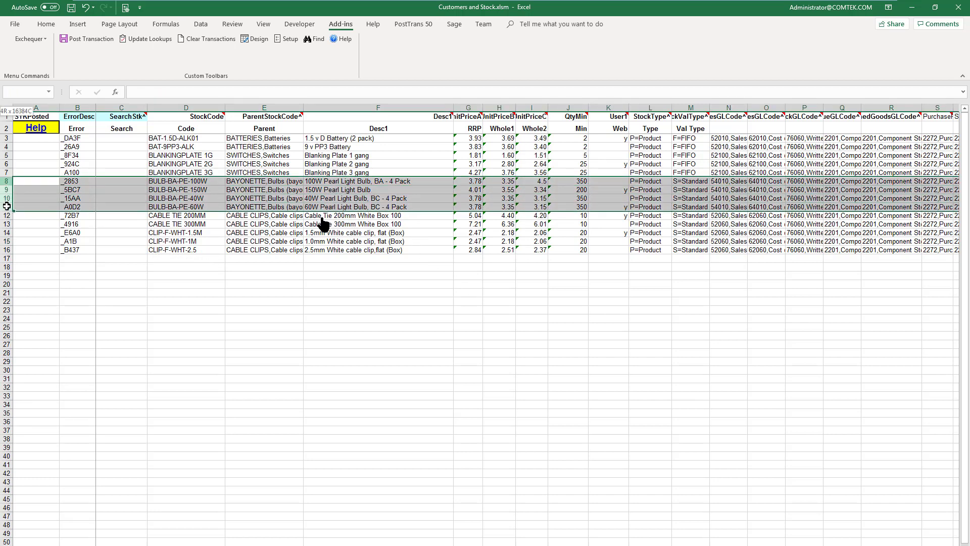
key("ctrl+c")
left_click(10, 259)
key("ctrl+v")
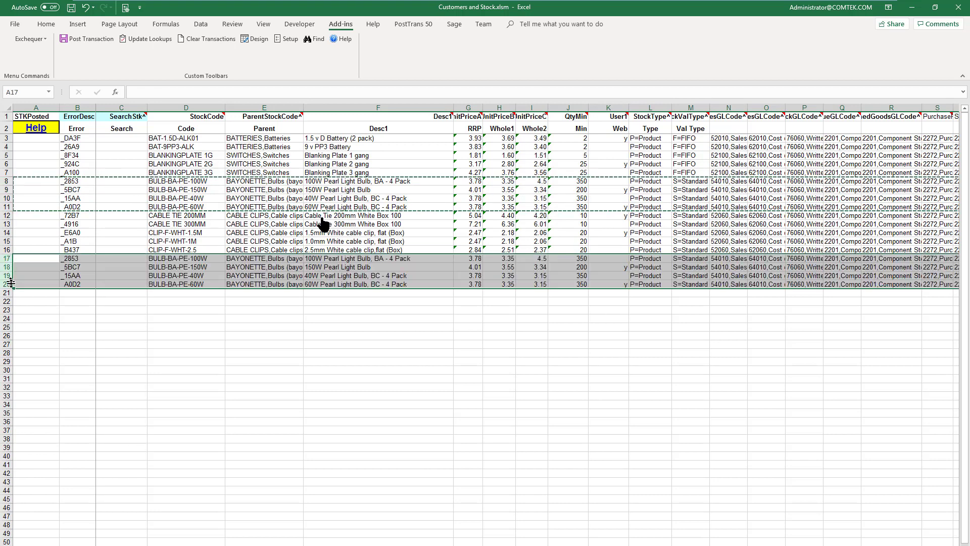
Append b to the four copied stock codes in D17:D20, giving BULB-BA-PE-100Wb, -150Wb, -40Wb and -60Wb
left_click(204, 261)
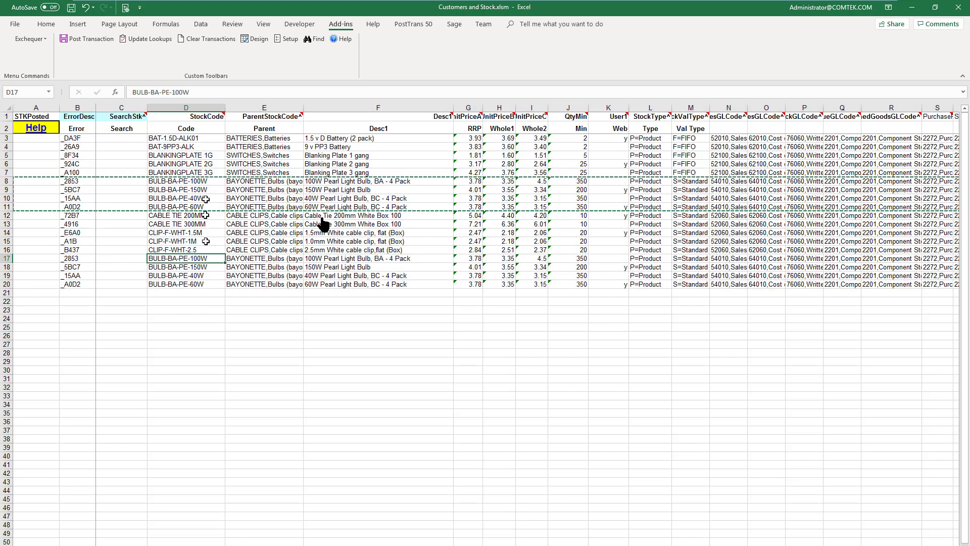
left_click(191, 93)
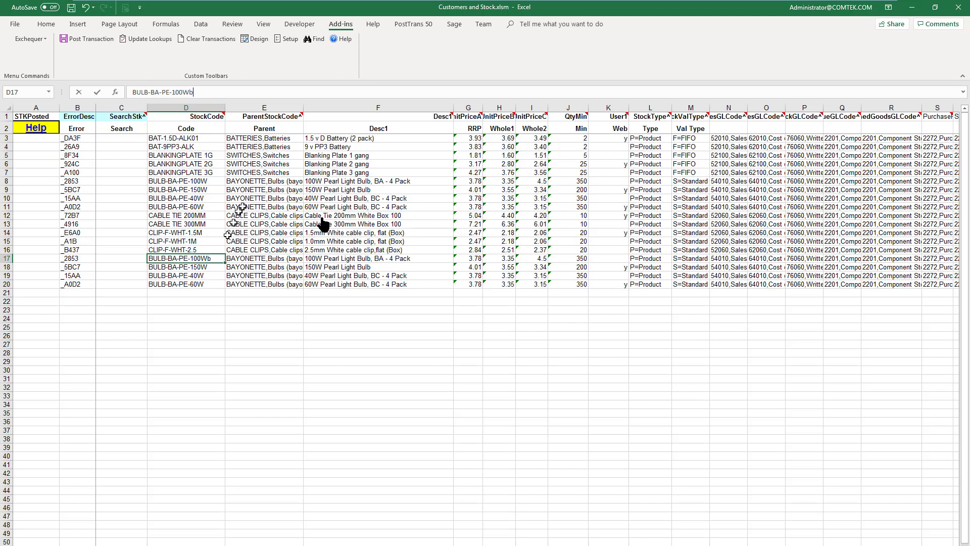
type("b")
key("Return")
left_click(192, 97)
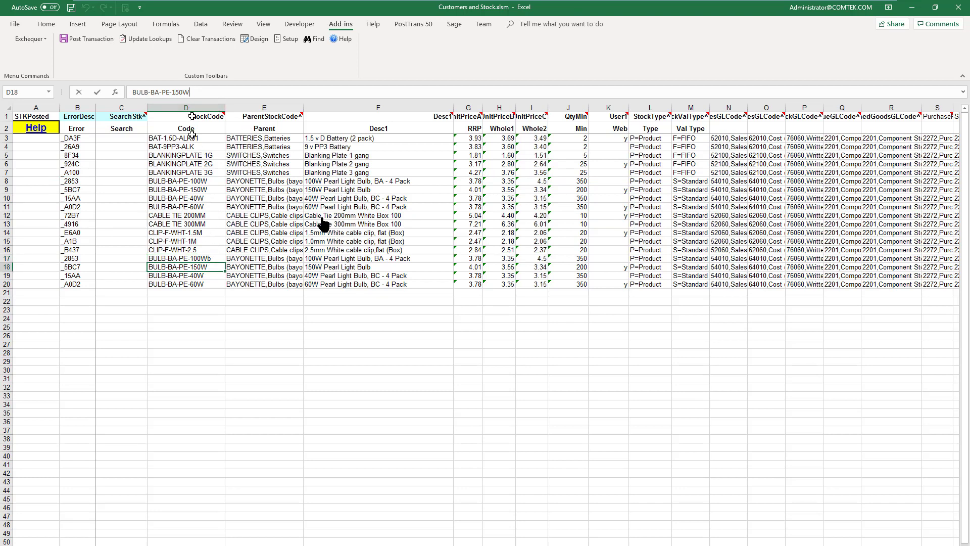
type("b")
key("Return")
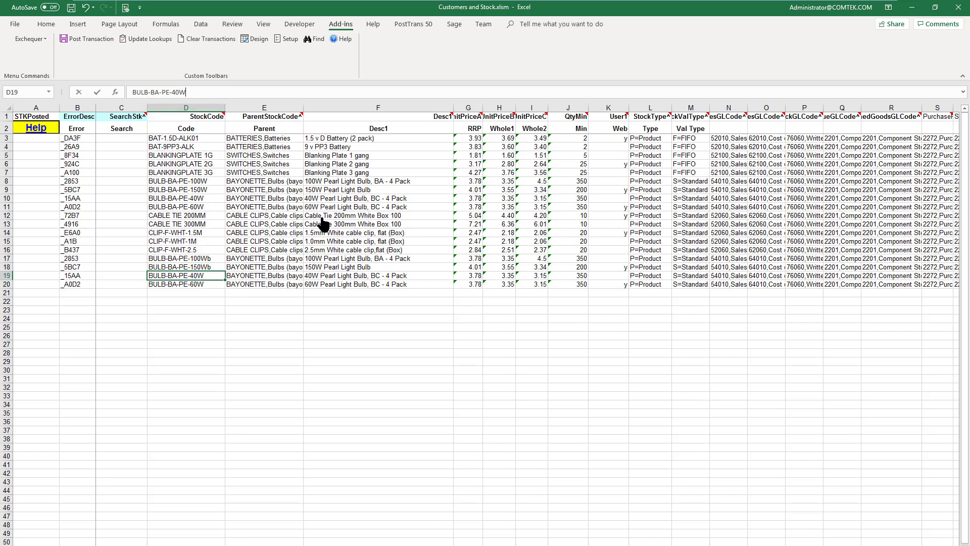
type("b")
key("Return")
type("b")
Switch to Exchequer and examine the Bulbs (bayonette) group under Lighting products, Bulbs in the stock drill down
left_click_drag(248, 259, 251, 281)
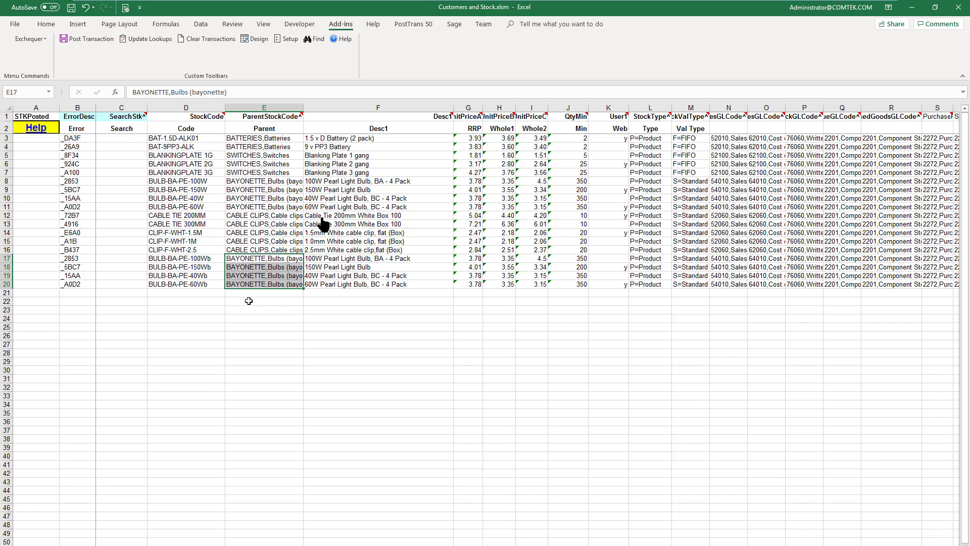
key("alt+Tab")
key("alt+Tab")
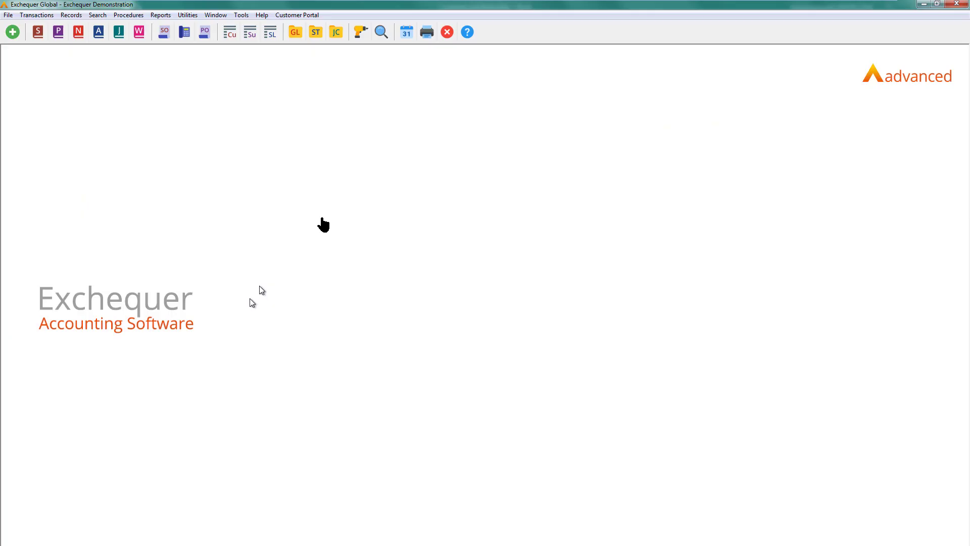
left_click(314, 35)
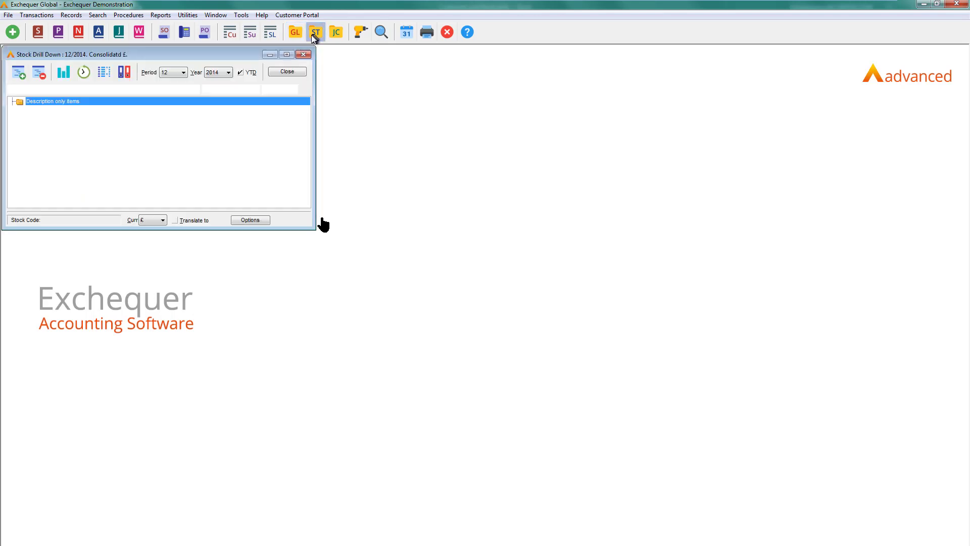
key("alt+Tab")
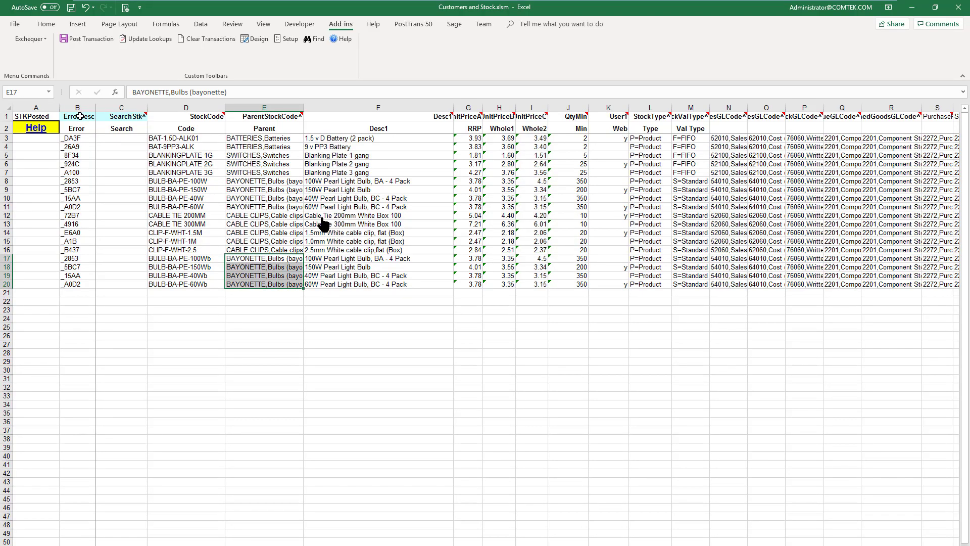
key("alt+Tab")
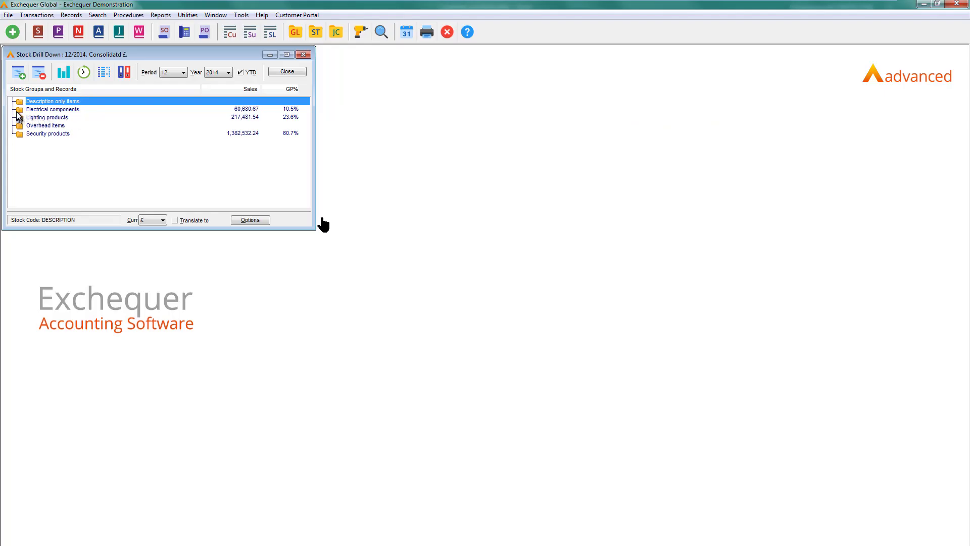
double_click(19, 119)
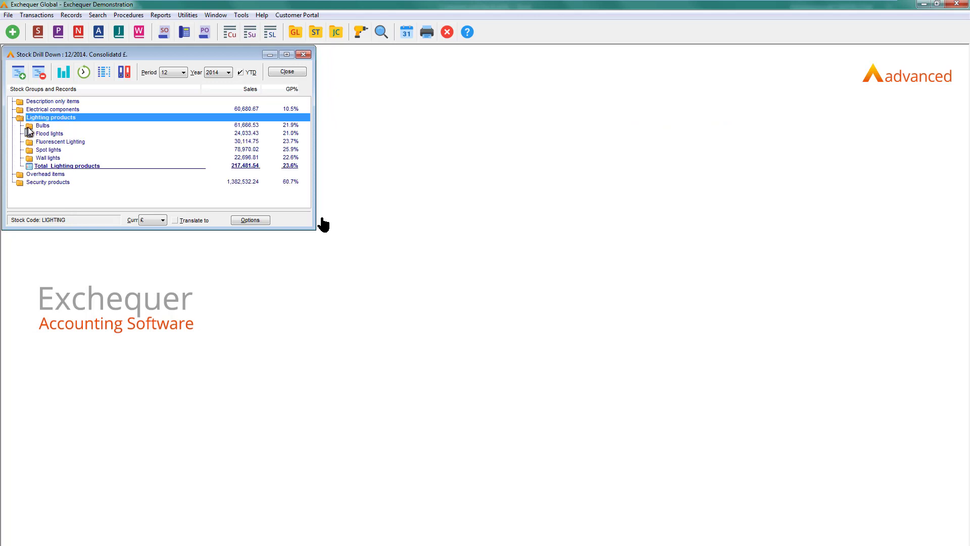
double_click(29, 126)
double_click(49, 136)
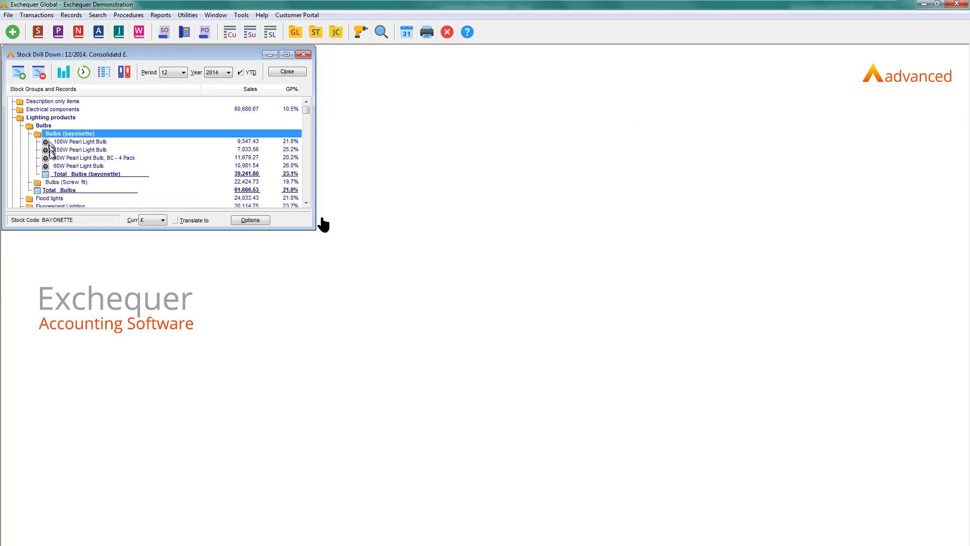
left_click(76, 158)
left_click(76, 142)
key("alt+Tab")
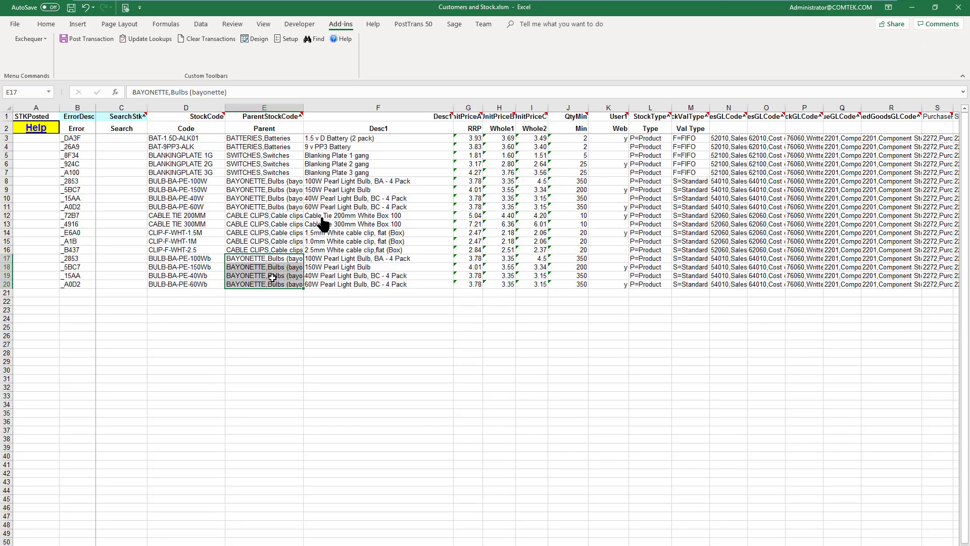
Return to Exchequer and expand the Bulbs (Screw fit) group to check its stock code
key("alt+Tab")
double_click(65, 183)
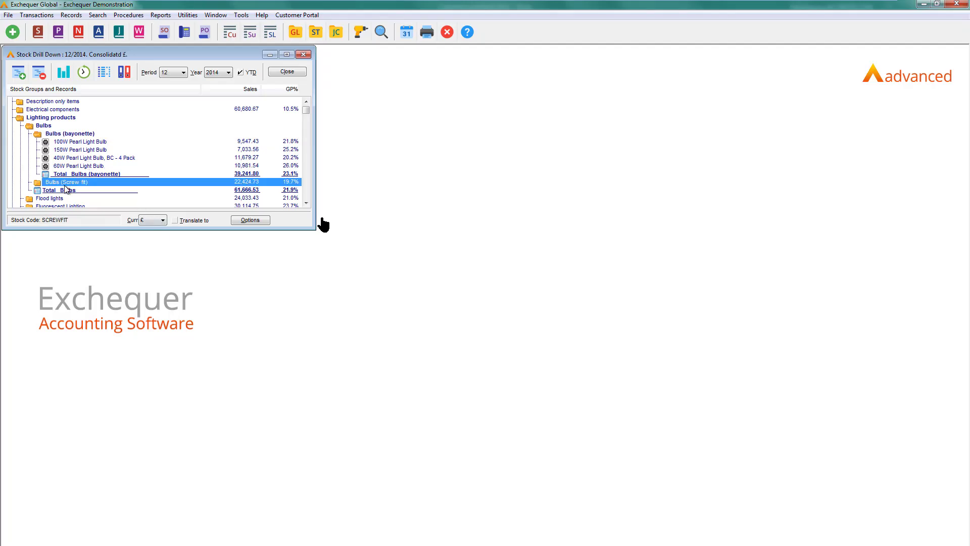
key("alt+Tab")
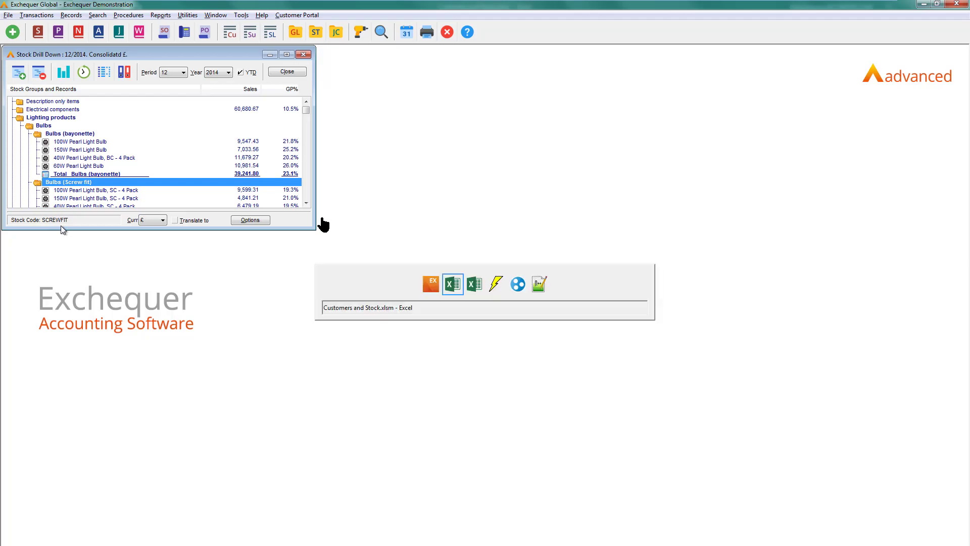
In the Excel workbook, look up sc as the parent of BULB-BA-PE-100Wb and choose Bulbs (Screw fit)
left_click(245, 259)
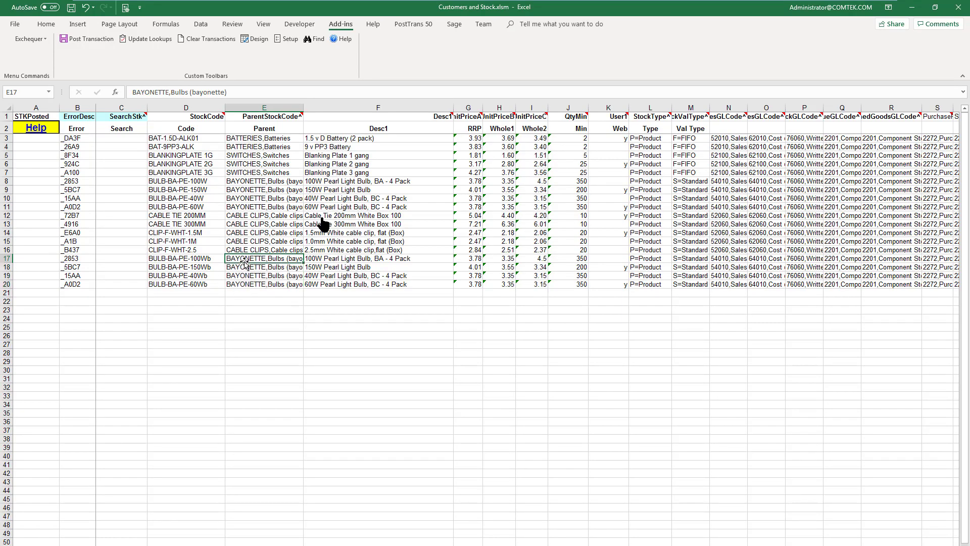
type("sc")
key("Tab")
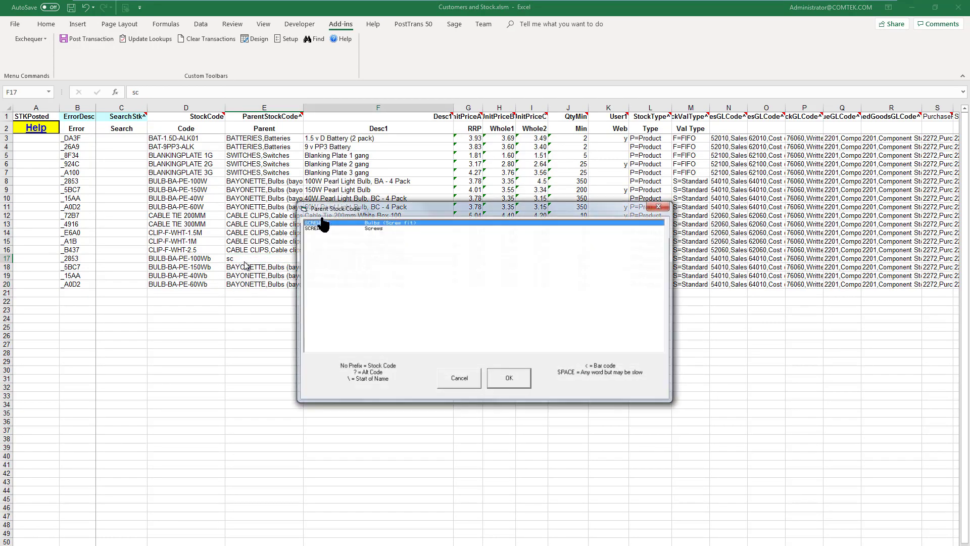
double_click(322, 223)
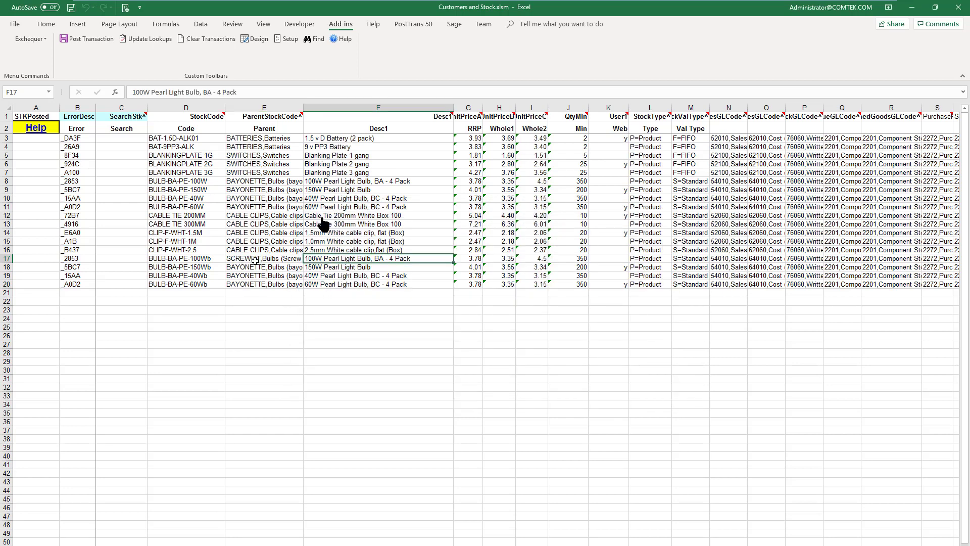
Fill the Bulbs (Screw fit) parent from E17 down to E20 for the remaining copied bulb rows
left_click(281, 259)
left_click_drag(302, 262, 301, 291)
left_click(287, 301)
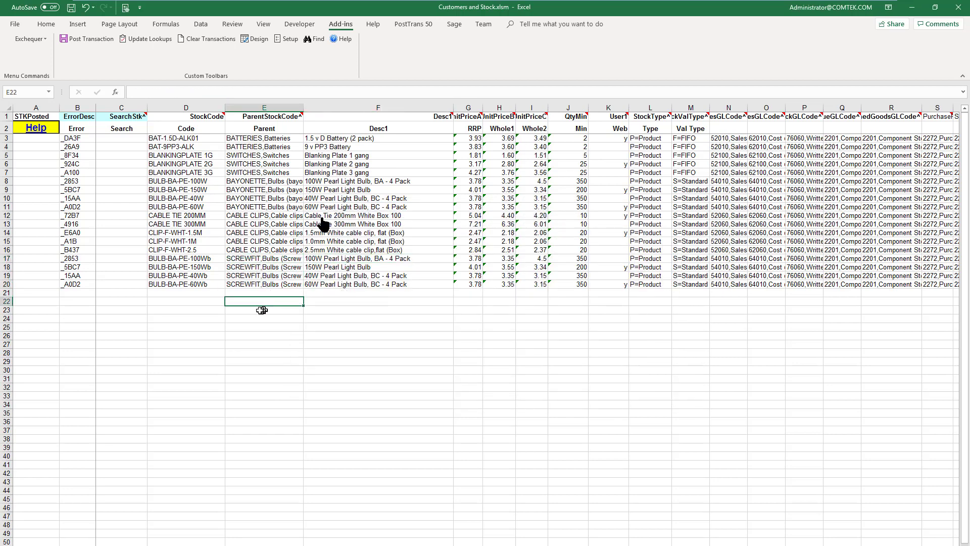
left_click(268, 263)
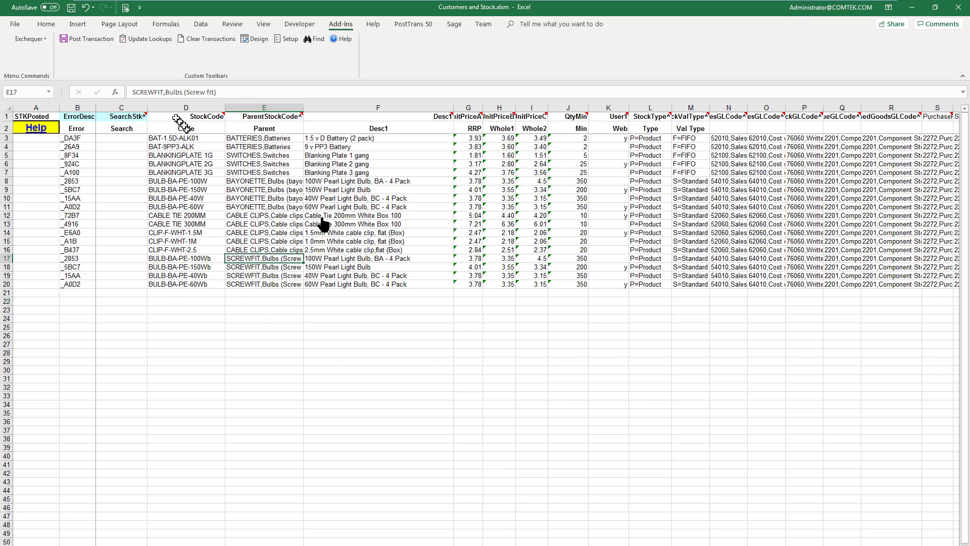
mouse_move(171, 116)
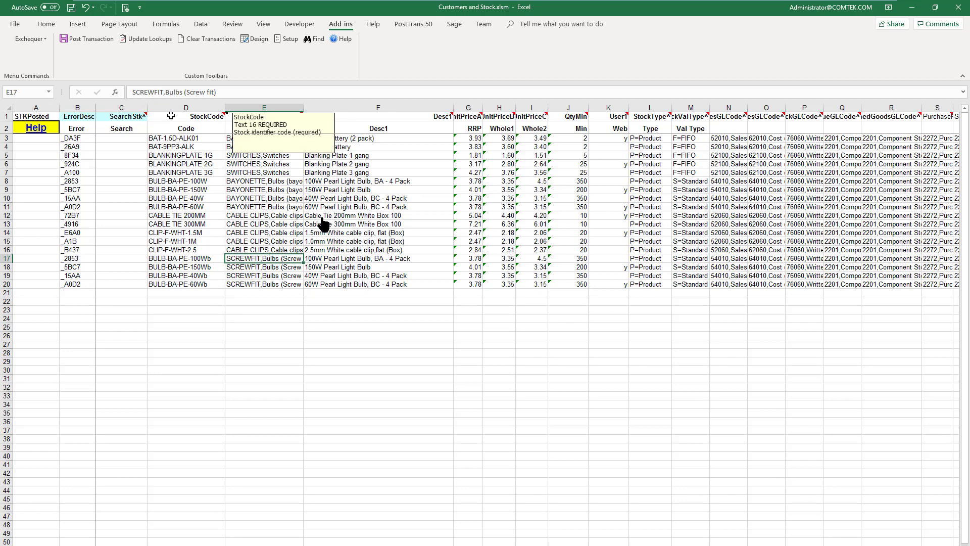
Set the RRP to 5 for BULB-BA-PE-100Wb, 6 for BULB-BA-PE-40Wb and 7 for BULB-BA-PE-60Wb
left_click(363, 259)
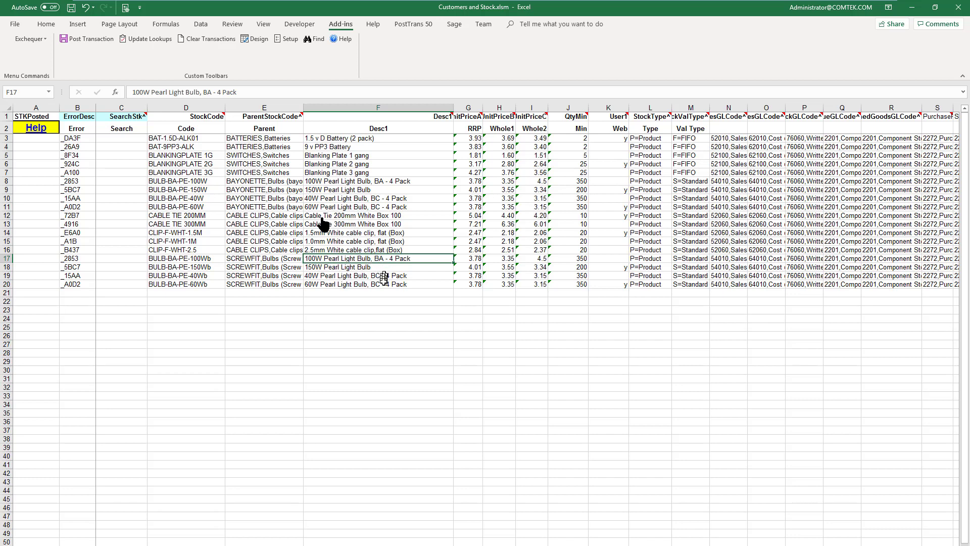
left_click(468, 259)
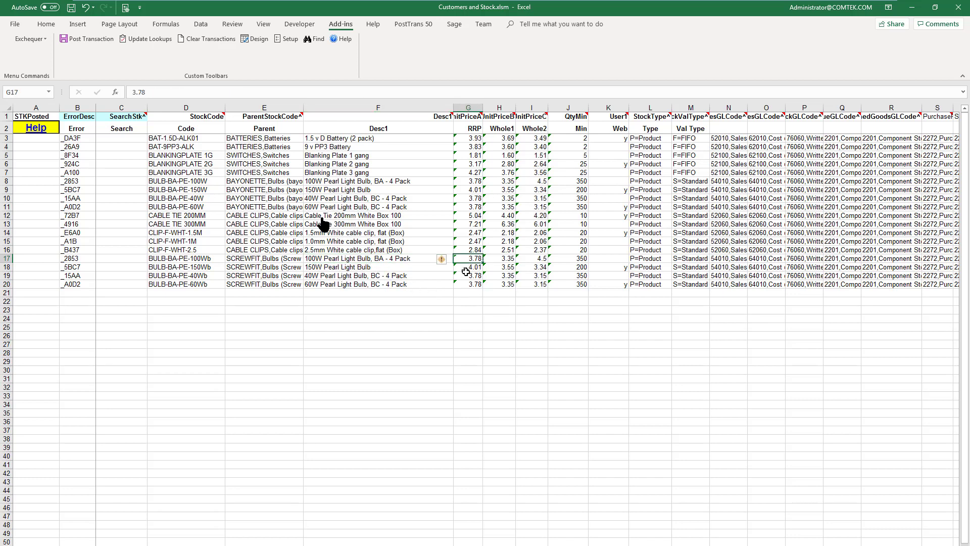
type("5")
key("Down")
key("Down")
type("6")
key("Down")
type("7")
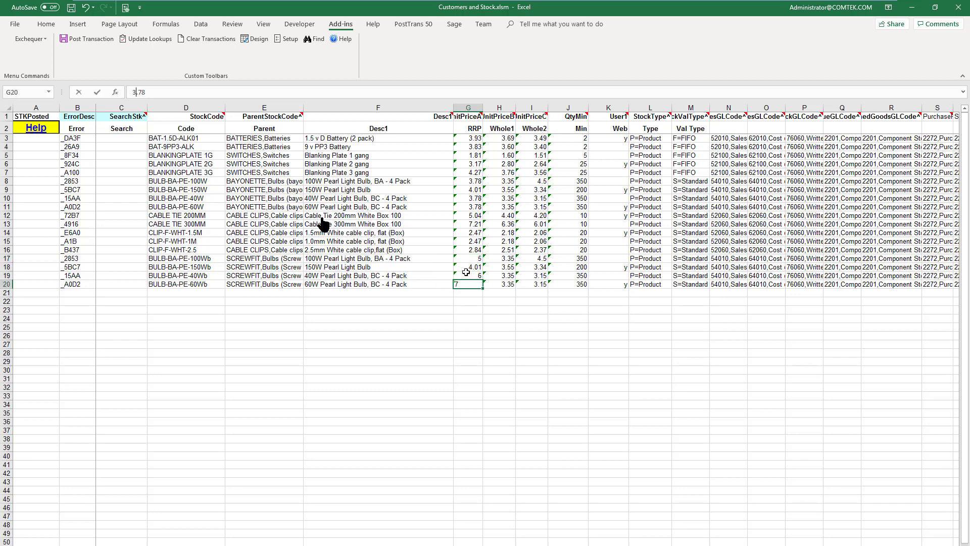
key("Up")
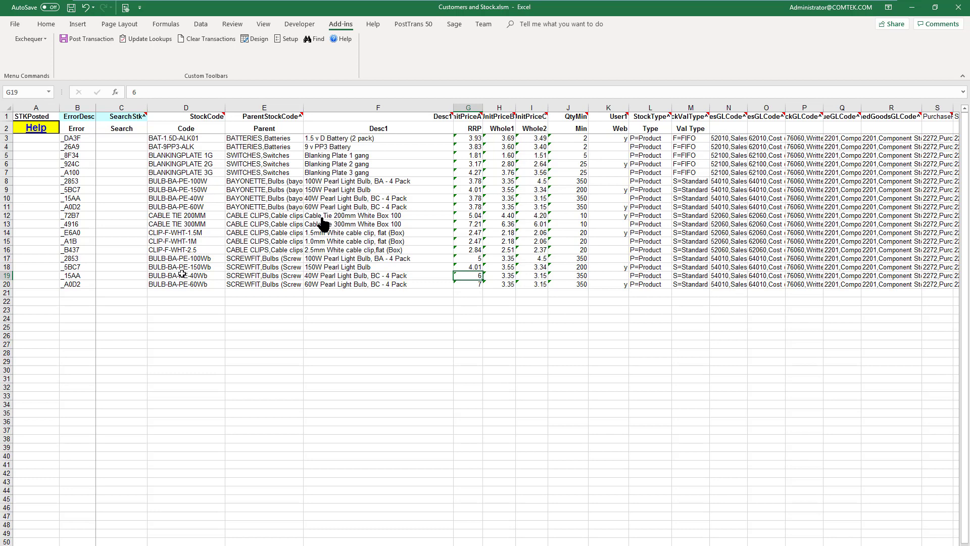
Post the new bulb stock records to Exchequer with PostTrans, accepting the import defaults
left_click(87, 39)
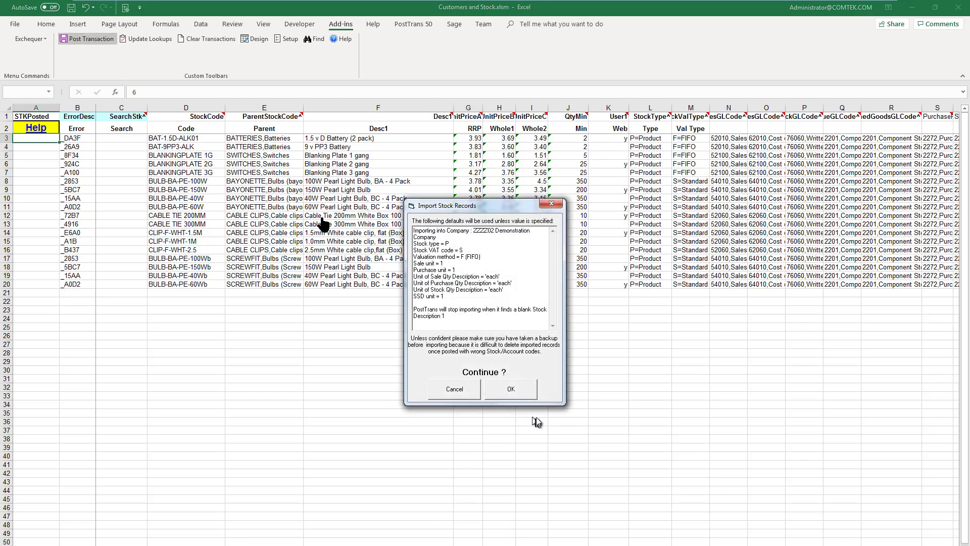
left_click(511, 390)
left_click(493, 373)
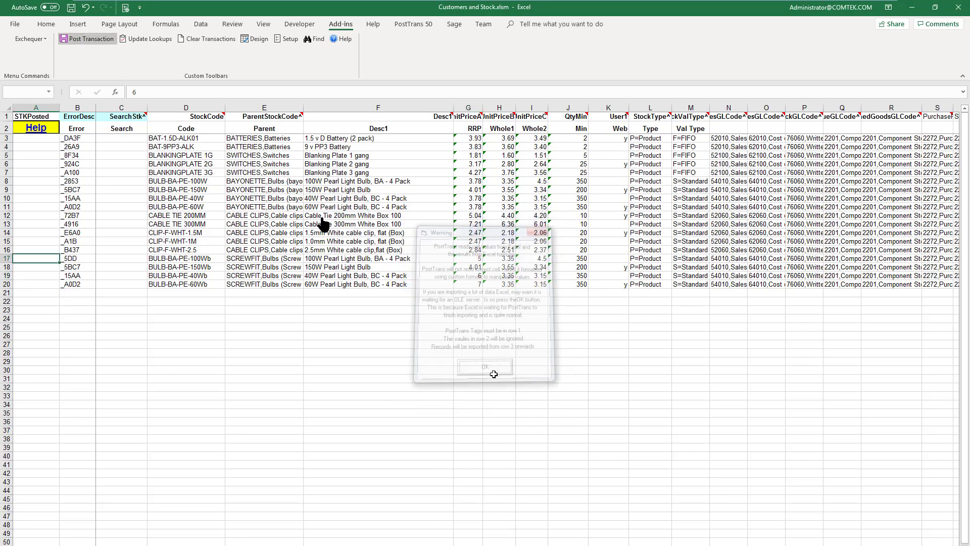
left_click(561, 340)
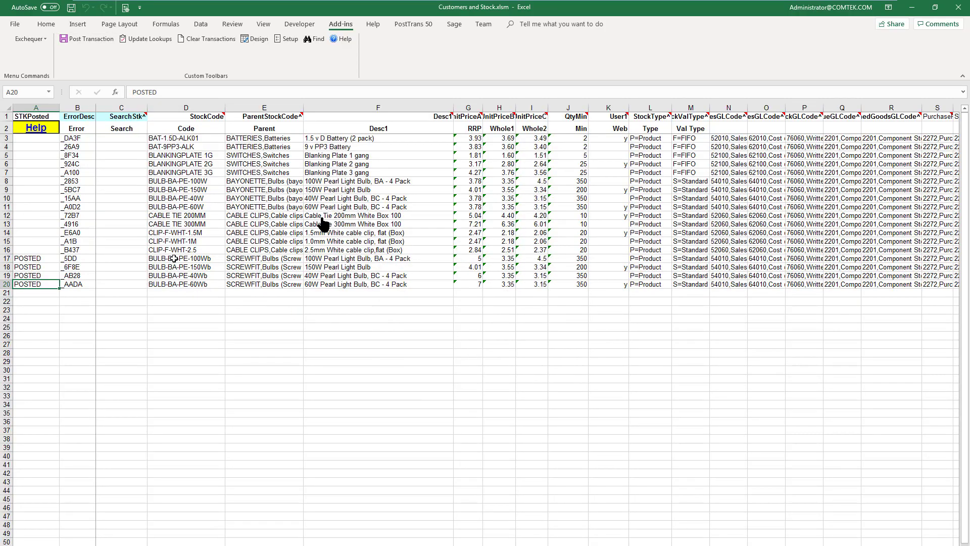
left_click_drag(176, 275, 177, 285)
left_click(178, 301)
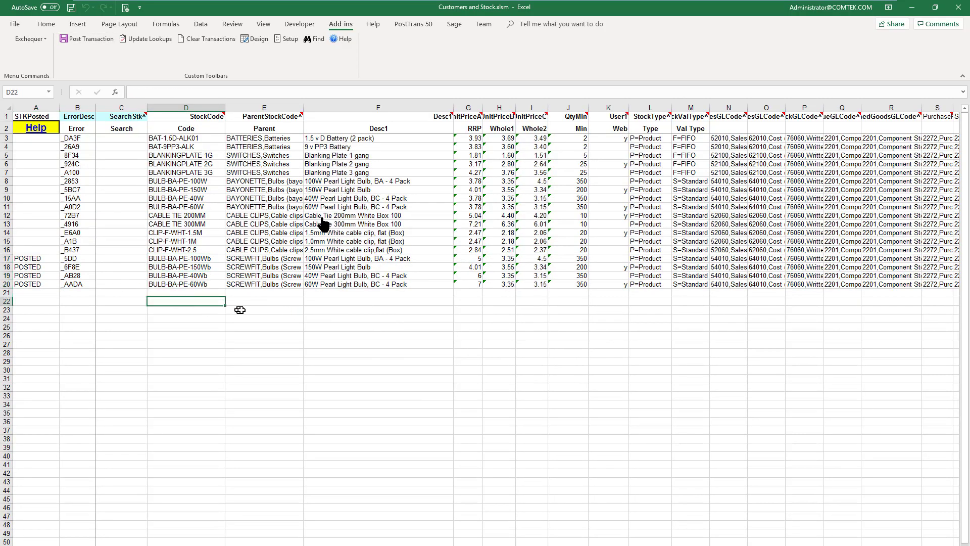
Switch to Exchequer, reopen the stock drill down and expand Lighting products, Bulbs and Bulbs (Screw fit)
key("alt+Tab")
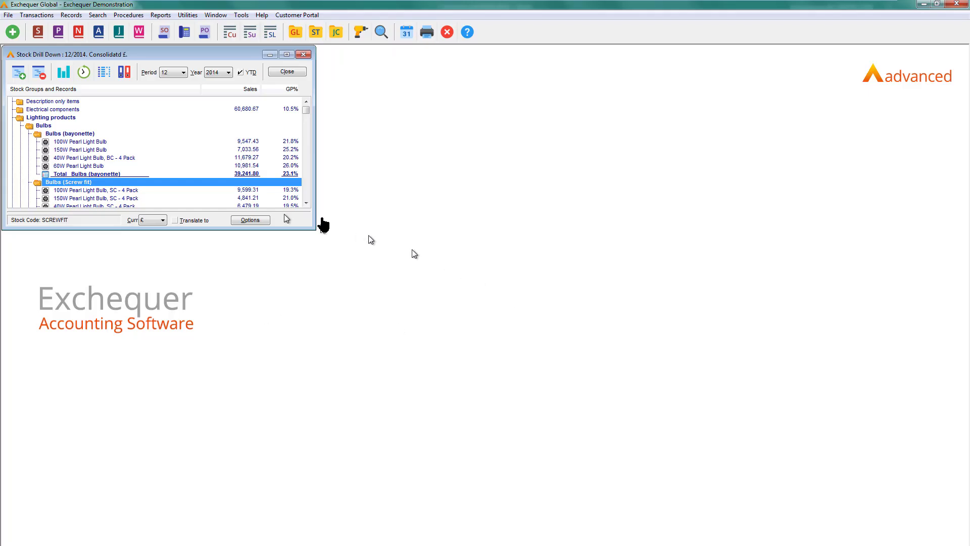
left_click(287, 72)
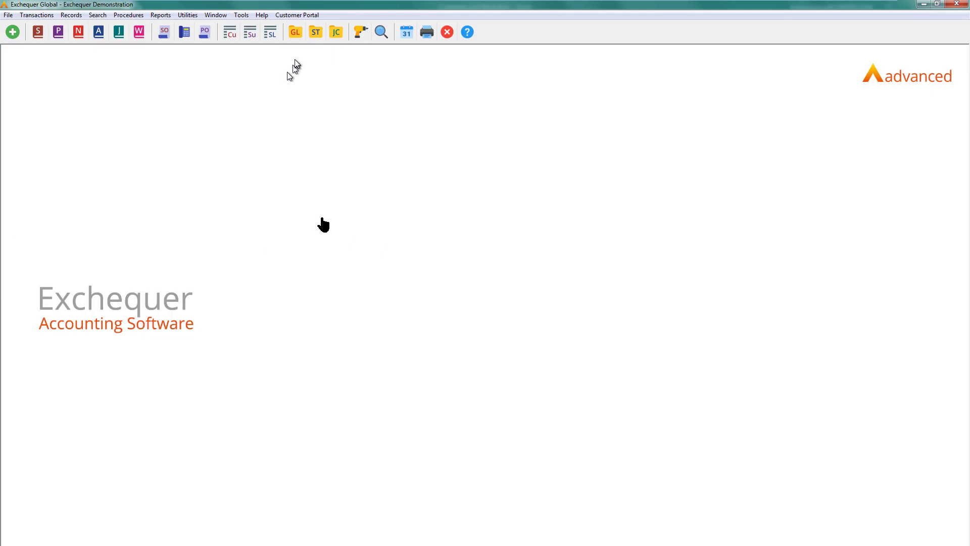
left_click(315, 34)
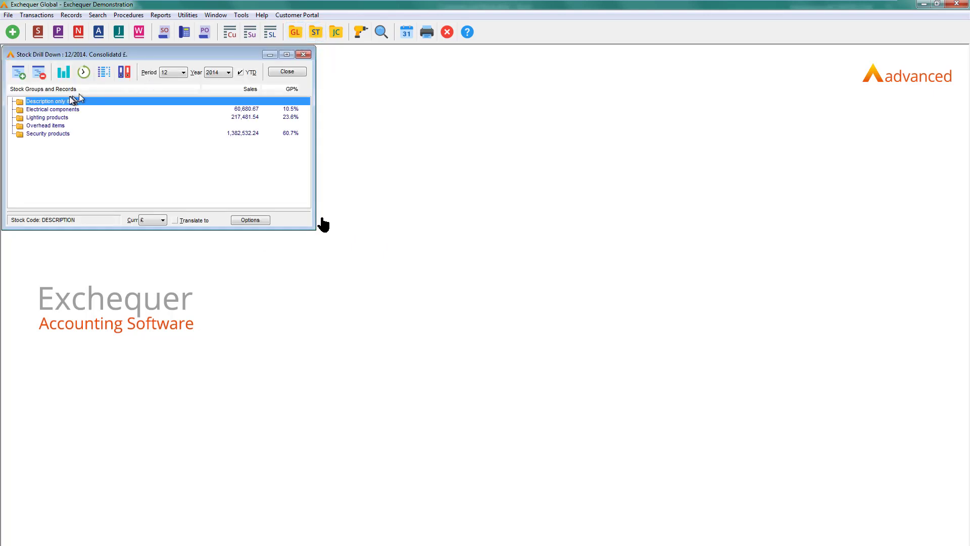
double_click(39, 120)
double_click(43, 126)
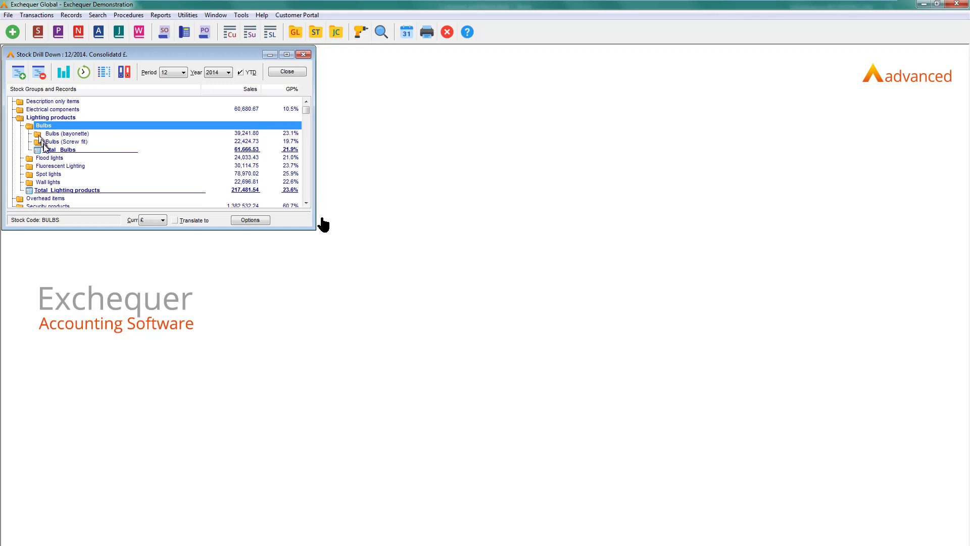
left_click(48, 145)
double_click(48, 143)
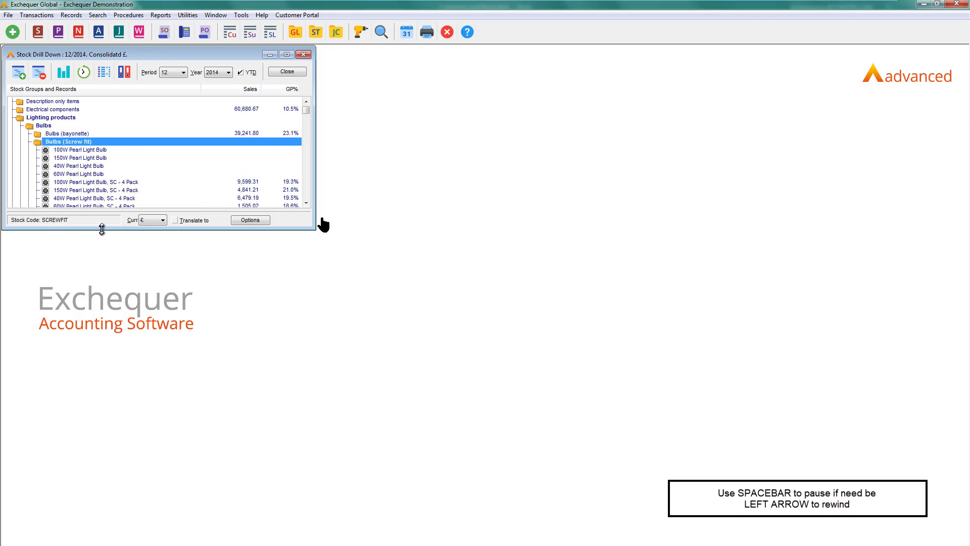
Enlarge the stock drill down window and check the stock codes of the 40W four-pack and the 150W Pearl Light Bulb
left_click_drag(101, 229, 102, 307)
left_click(86, 199)
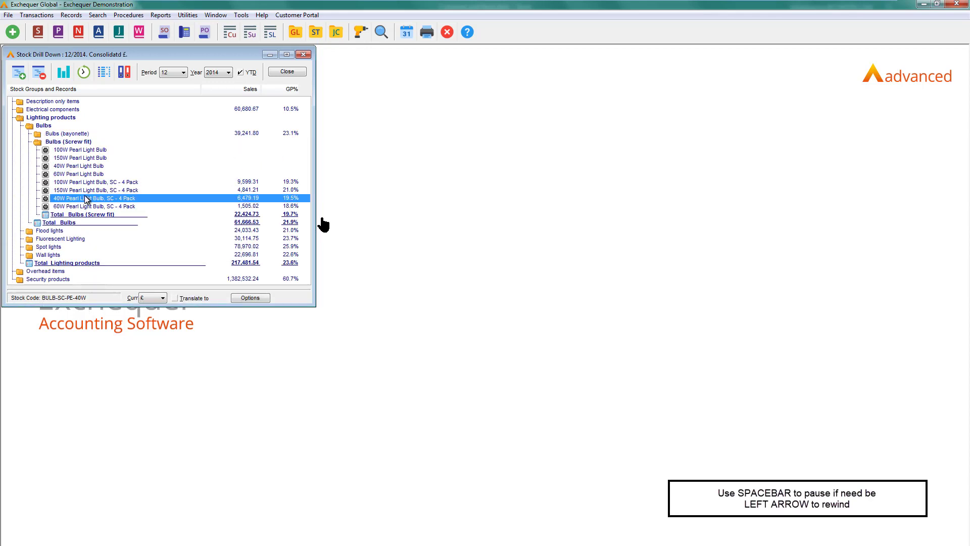
left_click(89, 159)
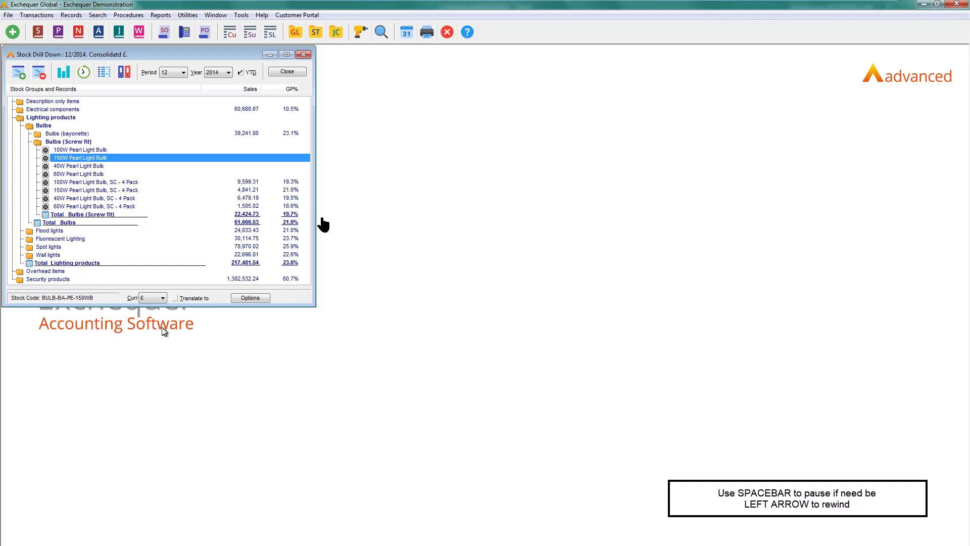
Return to Excel, clear the sheet and look up all Products whose preferred supplier is FARN01
key("alt+Tab")
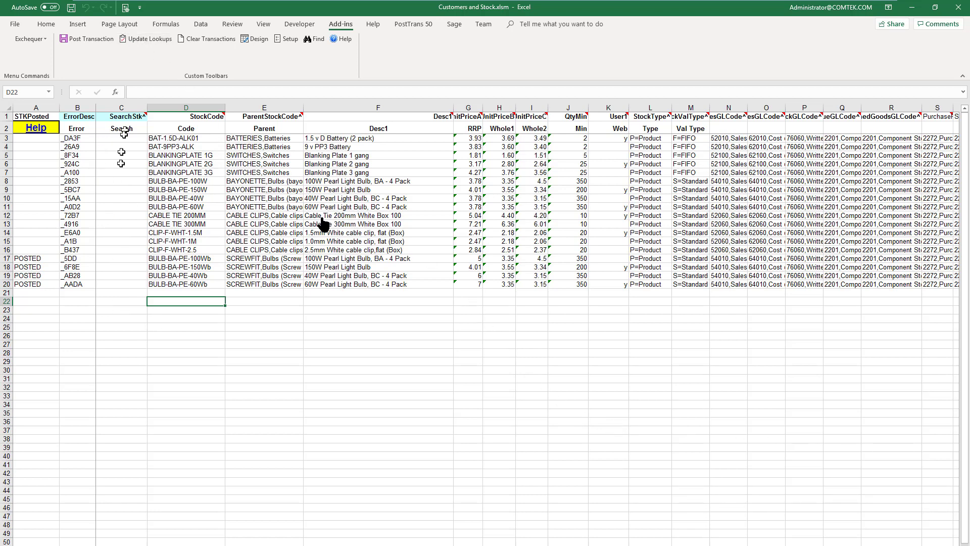
left_click(137, 40)
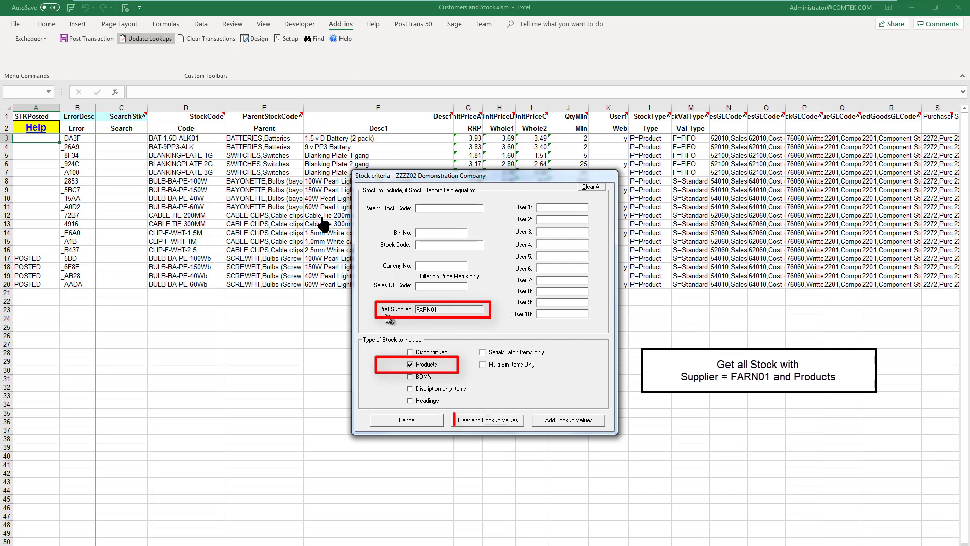
left_click(478, 422)
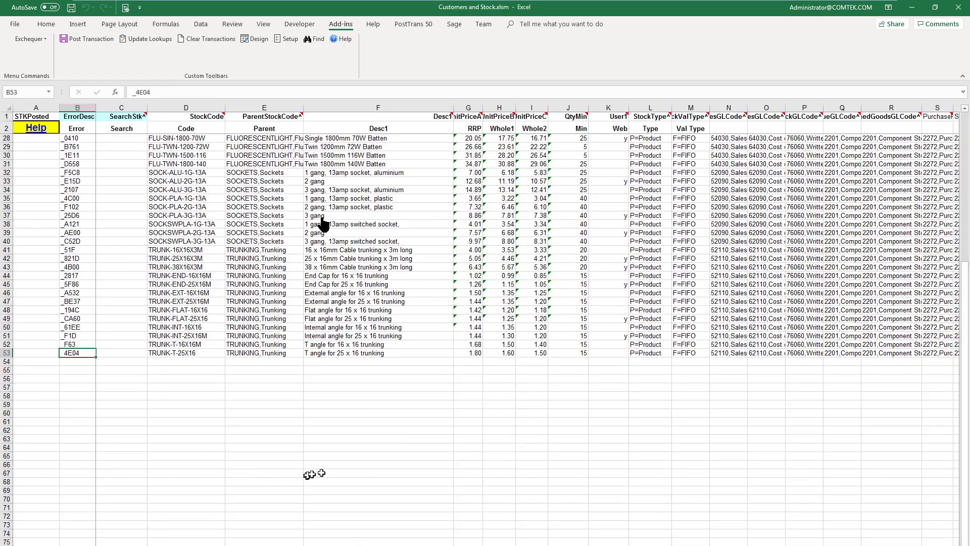
scroll(394, 459, "up", 10)
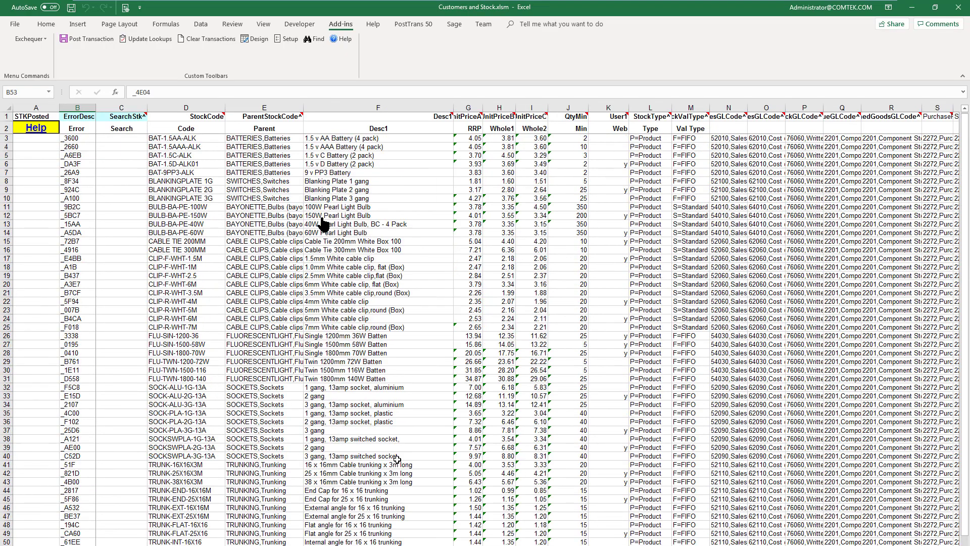
Set the minimum quantity to 23 for CLIP-F-WHT-6M, 12 for CLIP-R-WHT-4M and 13 for CLIP-R-WHT-5M
left_click(563, 328)
left_click(605, 284)
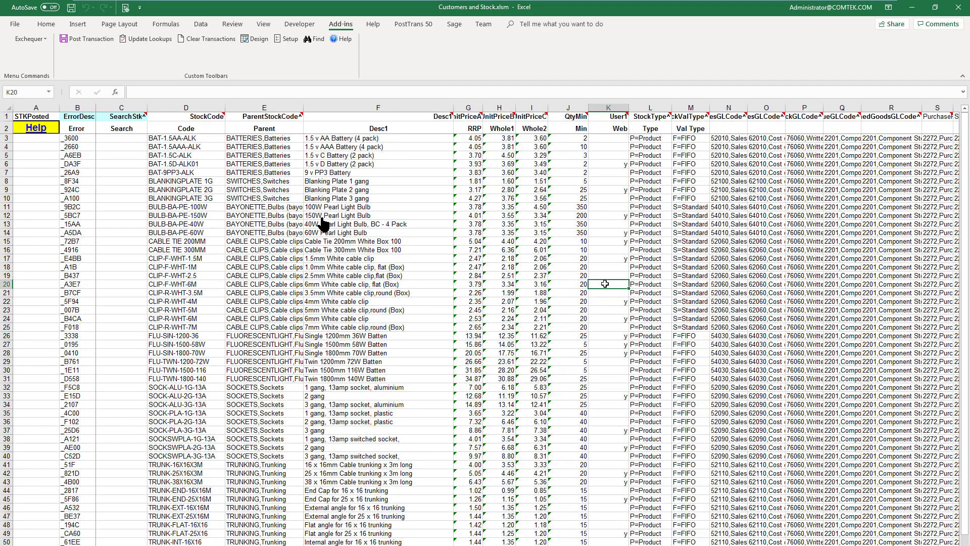
key("Left")
type("23")
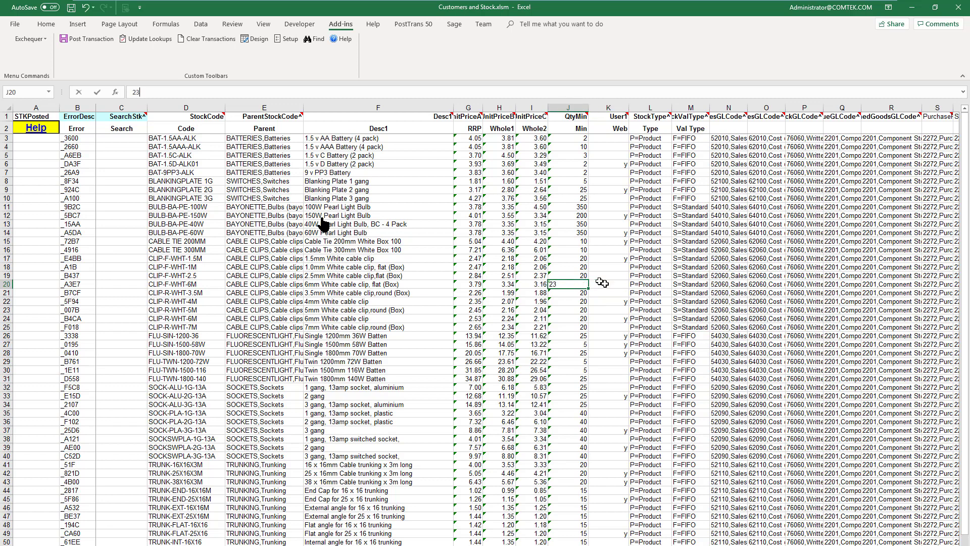
key("Return")
key("Down")
type("12")
key("Return")
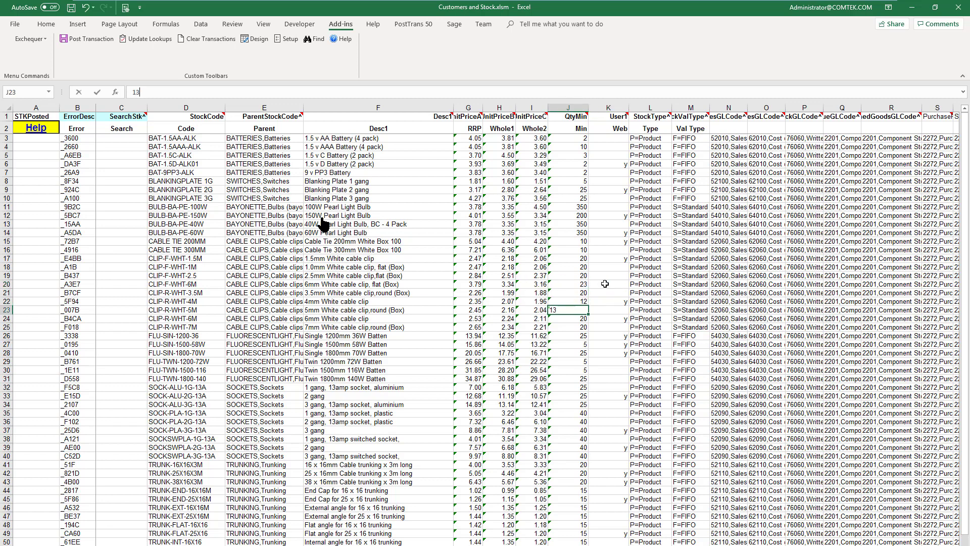
key("Return")
key("Down")
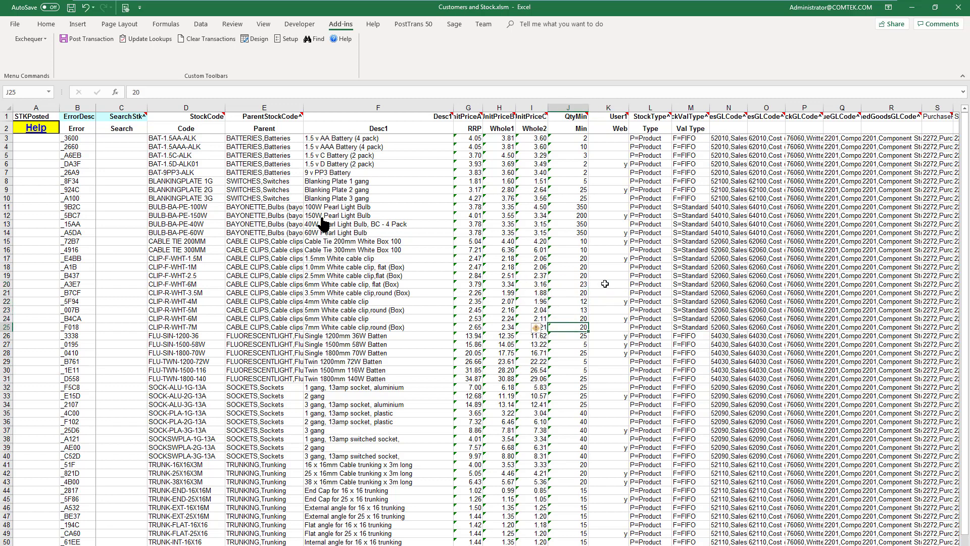
Post the changed cable clip minimum quantities to Exchequer, accepting the import defaults, and review the posting status column
left_click(89, 39)
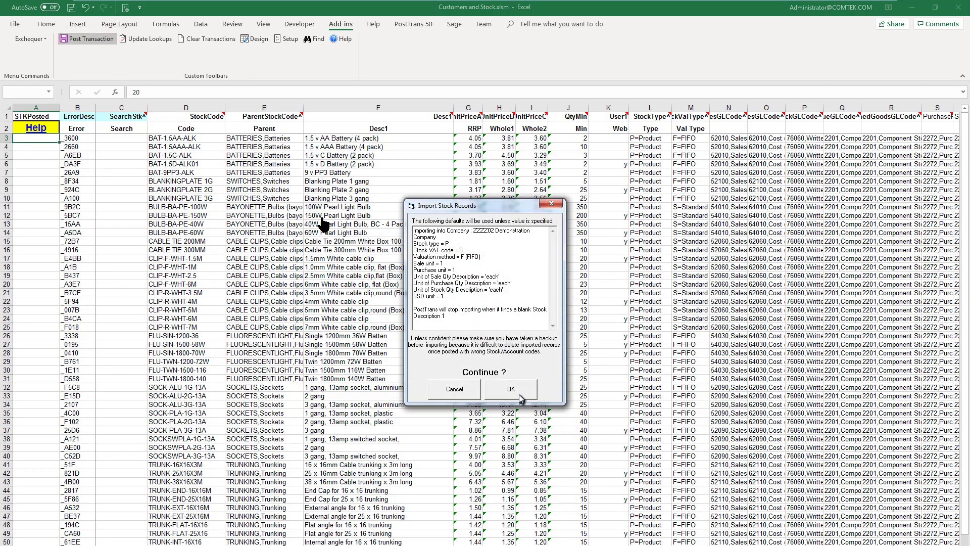
left_click(511, 388)
left_click(501, 372)
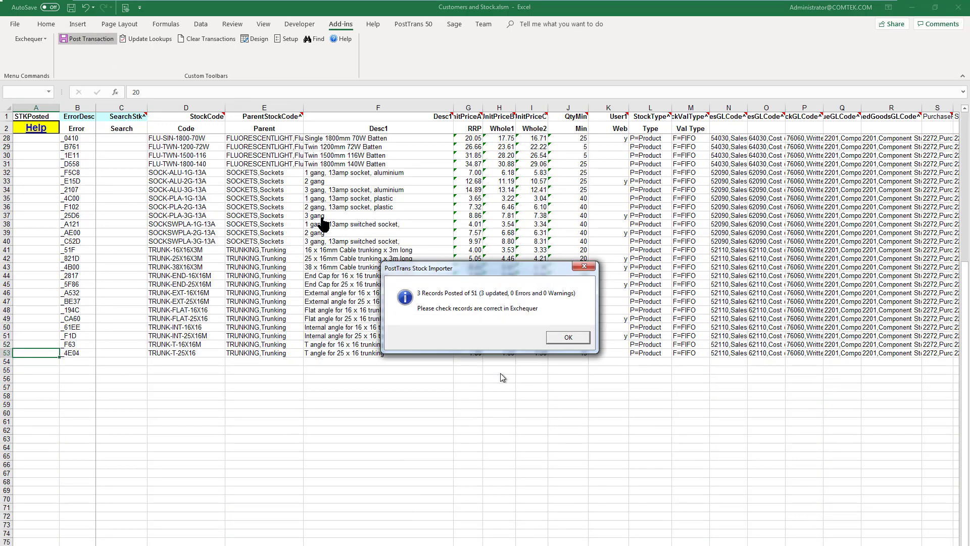
left_click(565, 337)
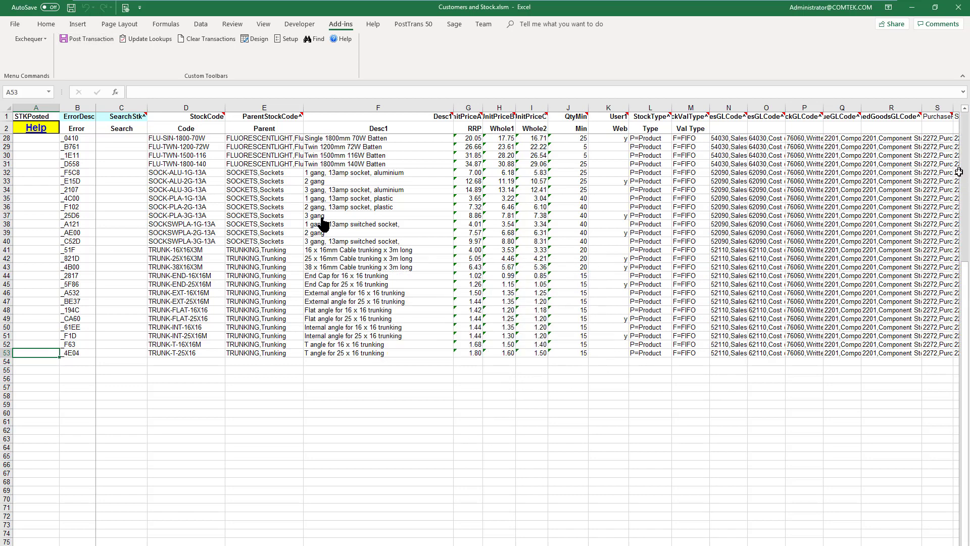
scroll(324, 223, "up", 8)
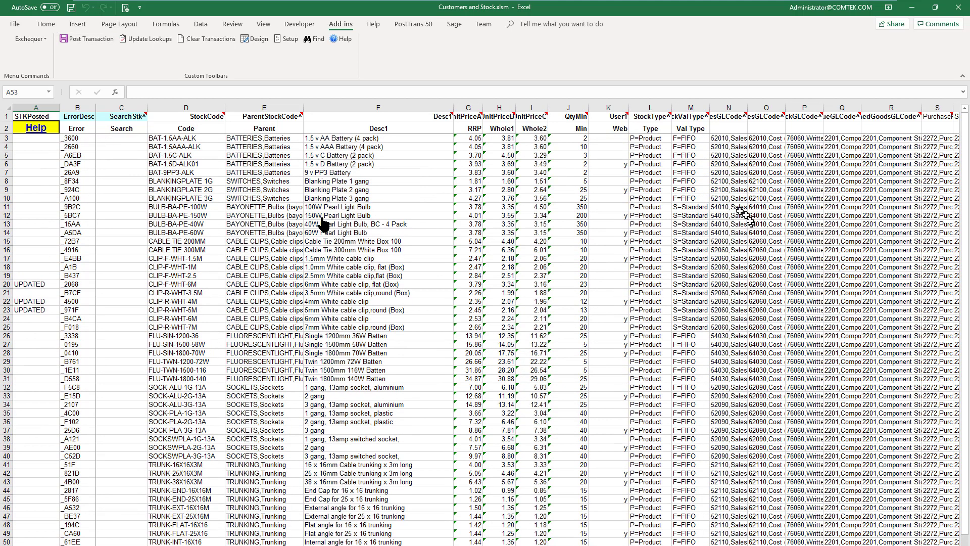
Enter 678 as the sales GL code of BLANKINGPLATE 2G in N9 and dismiss the lookup message
left_click(722, 191)
type("678")
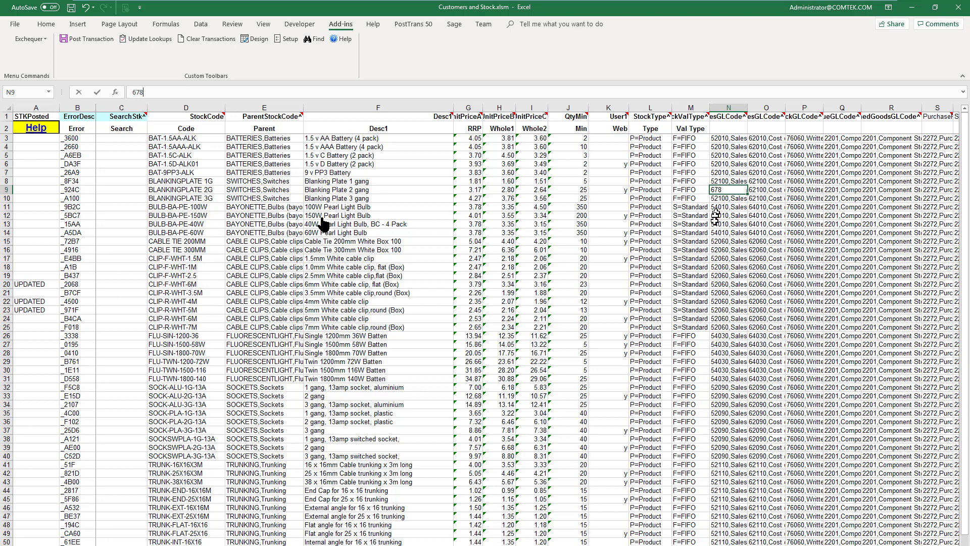
left_click(716, 223)
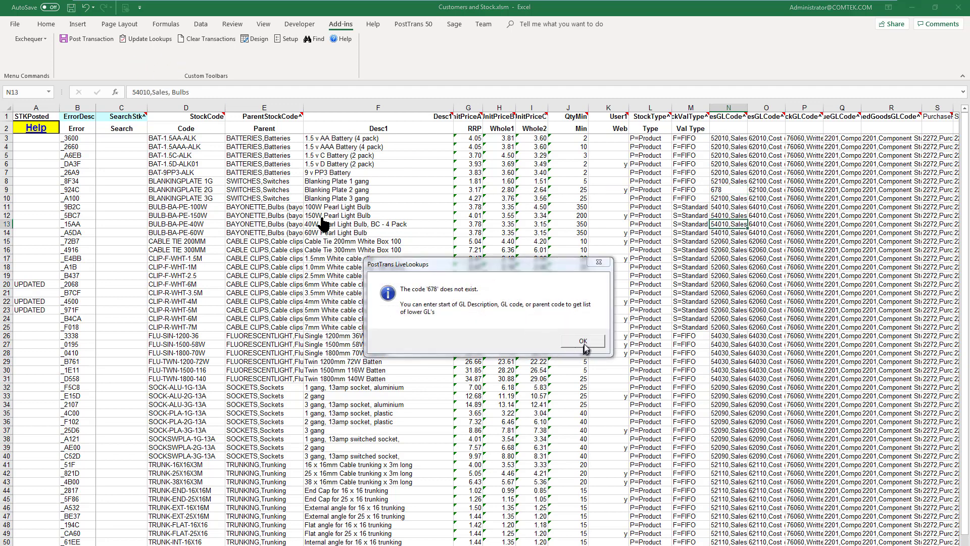
left_click(584, 342)
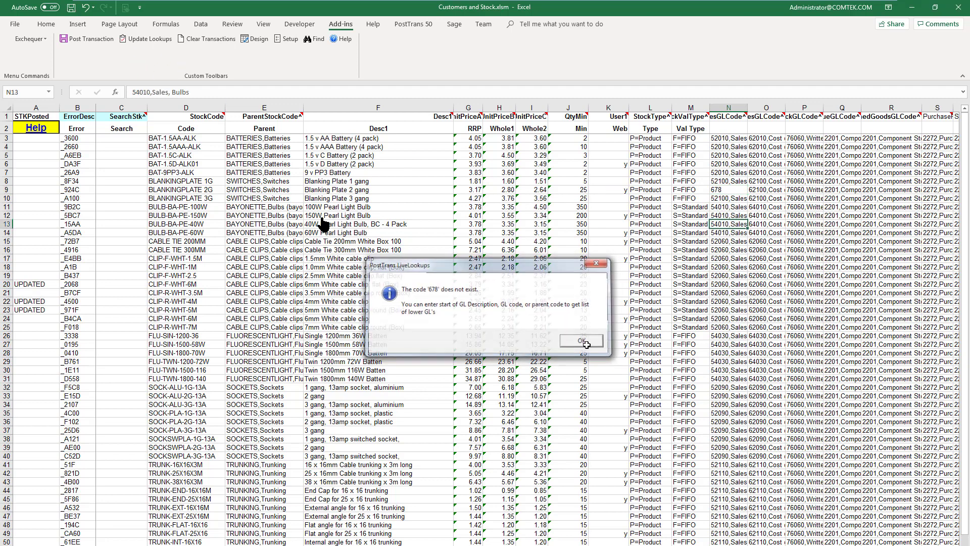
left_click(717, 209)
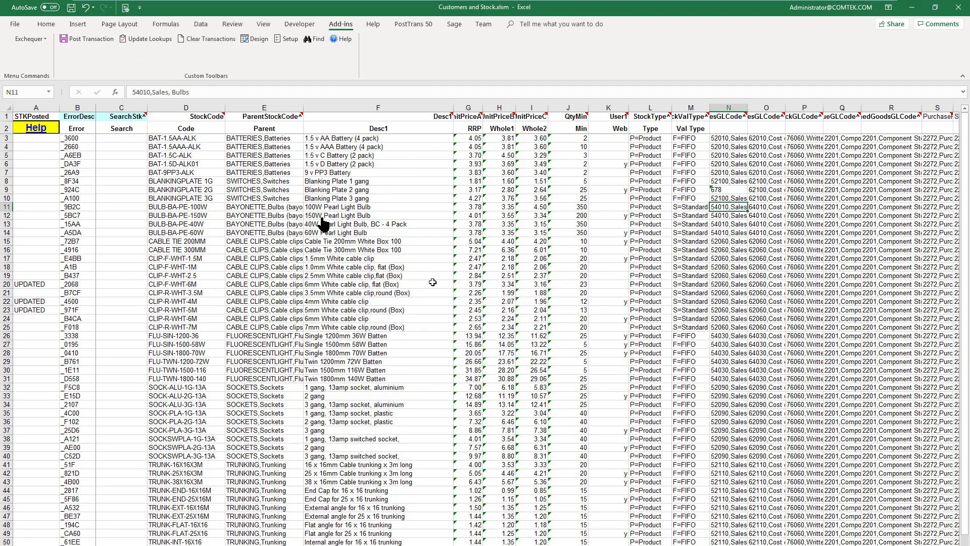
Post the sheet with the edited BLANKINGPLATE 2G GL code and check that row's error description in B9
left_click(78, 40)
left_click(492, 375)
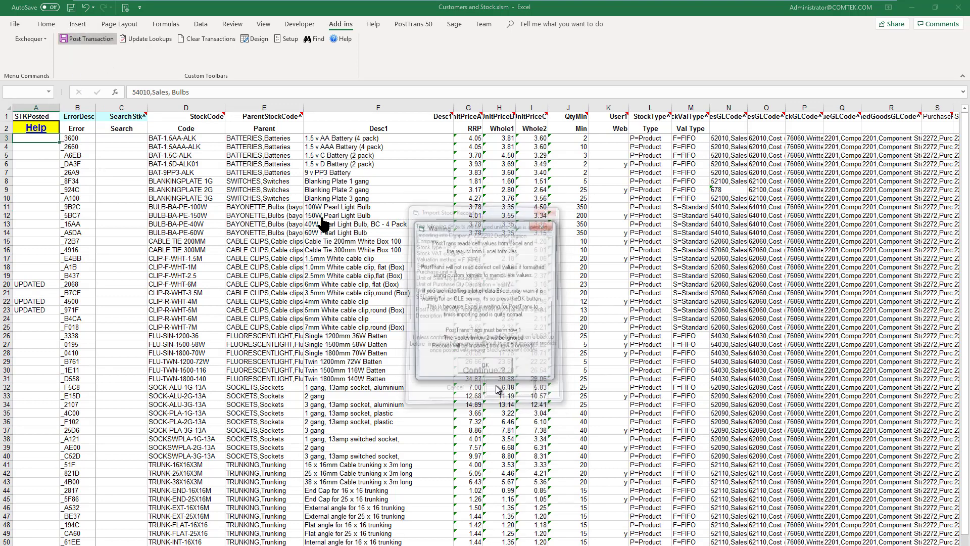
left_click(497, 368)
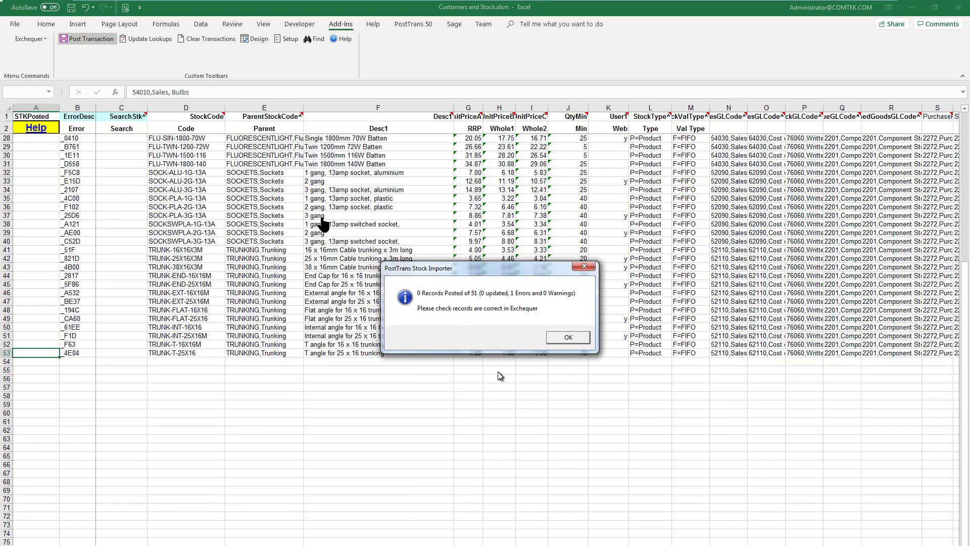
left_click(564, 339)
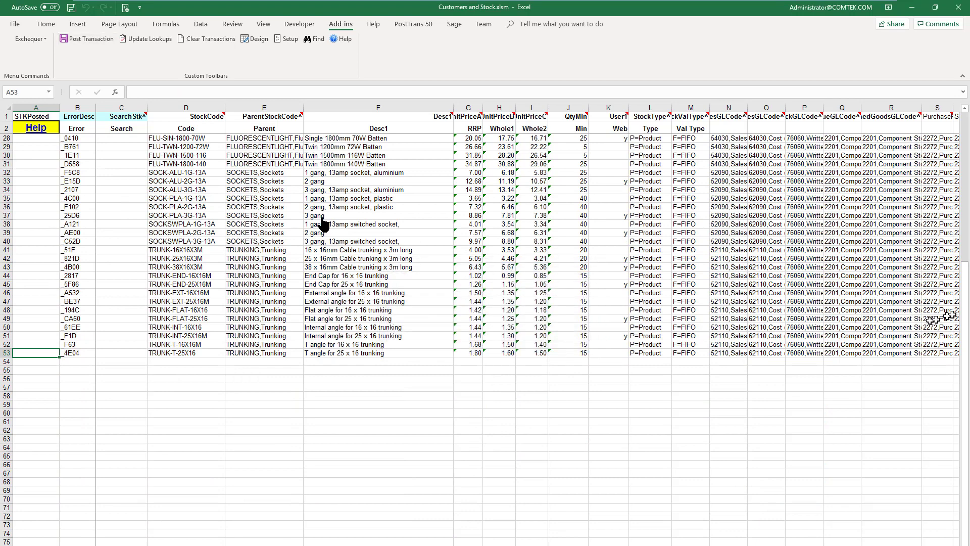
left_click_drag(965, 306, 966, 152)
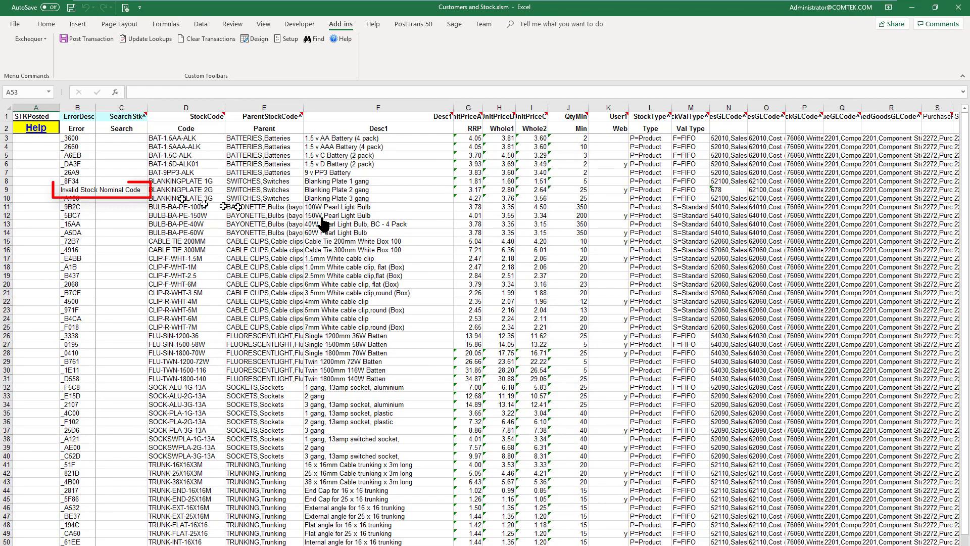
left_click(91, 191)
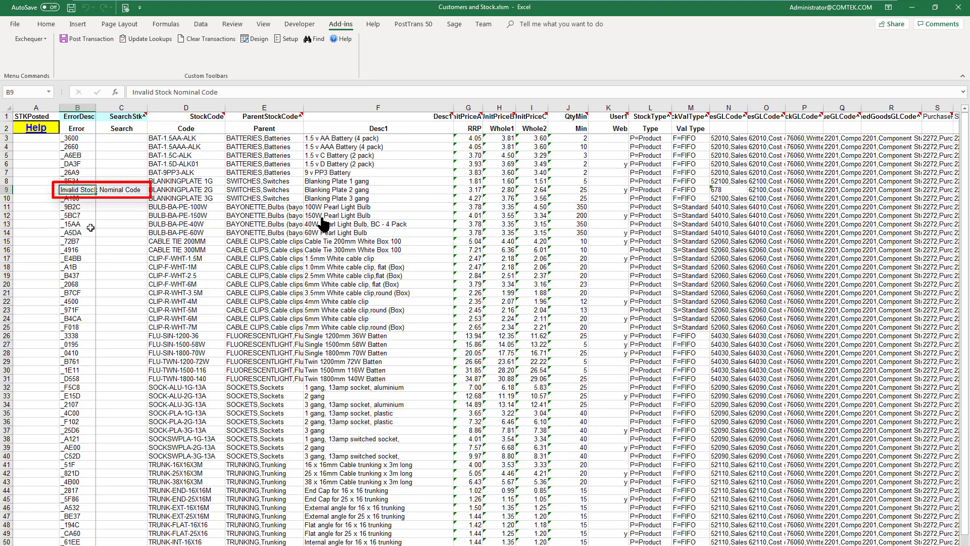